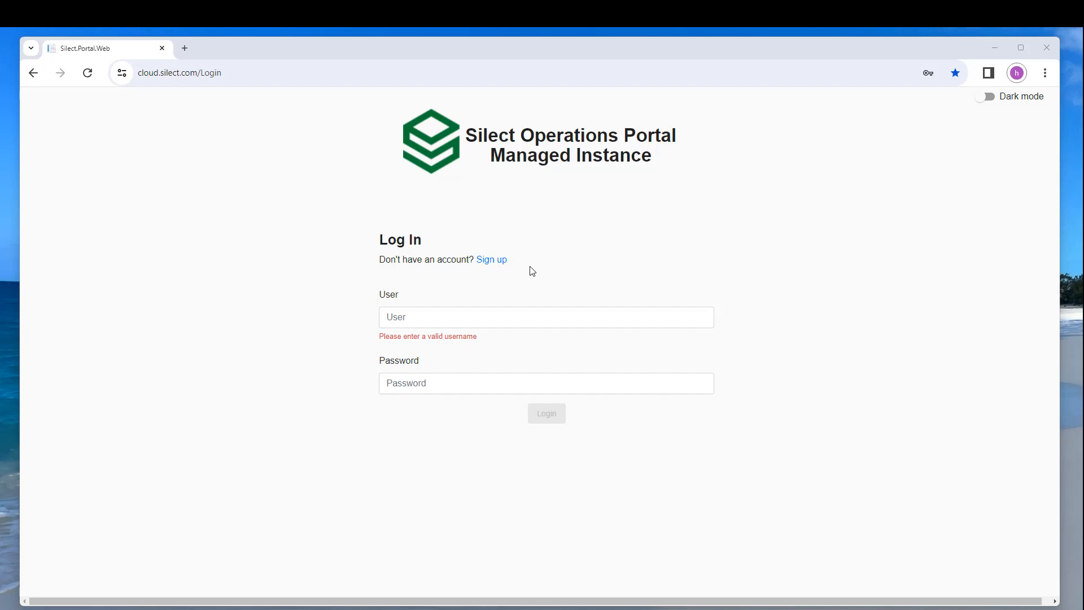
Step: Log in to the portal with the first saved account, filling in its username and password
{"action": "left_click", "coordinate": [508, 317]}
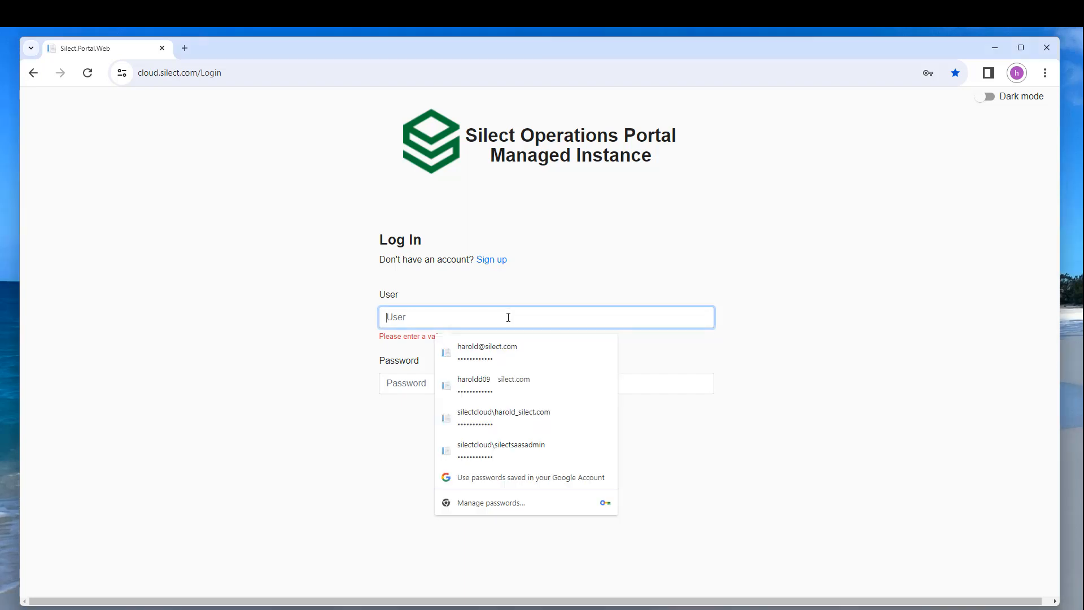
{"action": "left_click", "coordinate": [501, 348]}
{"action": "left_click", "coordinate": [547, 412]}
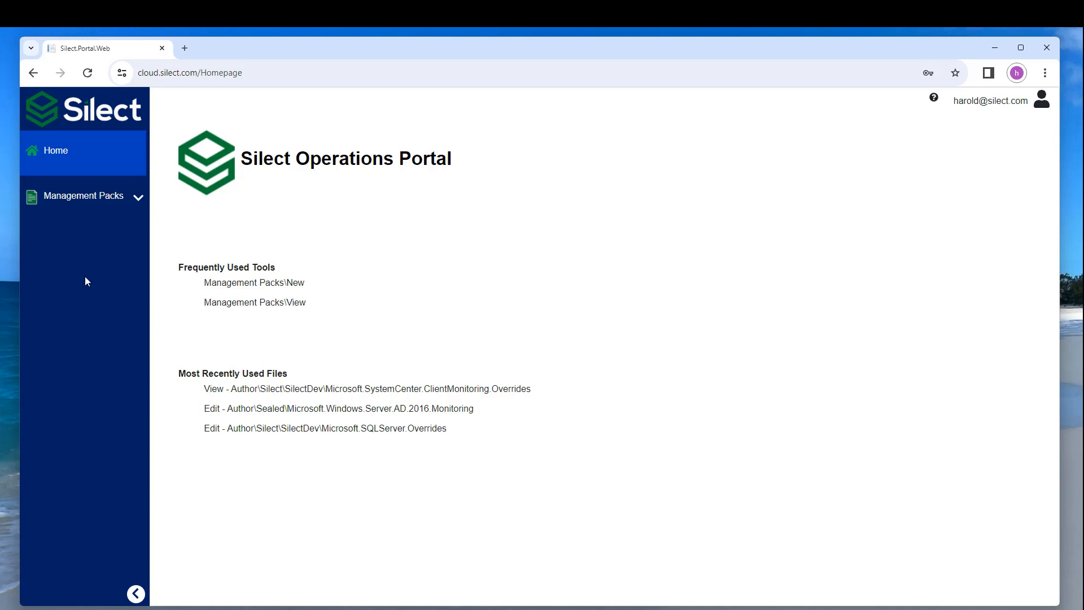
Step: Open the sealed Microsoft Corporation pack "Active Directory Domain Services for Microsoft Windows Server 2016 and above (Monitoring)" for viewing
{"action": "left_click", "coordinate": [138, 202]}
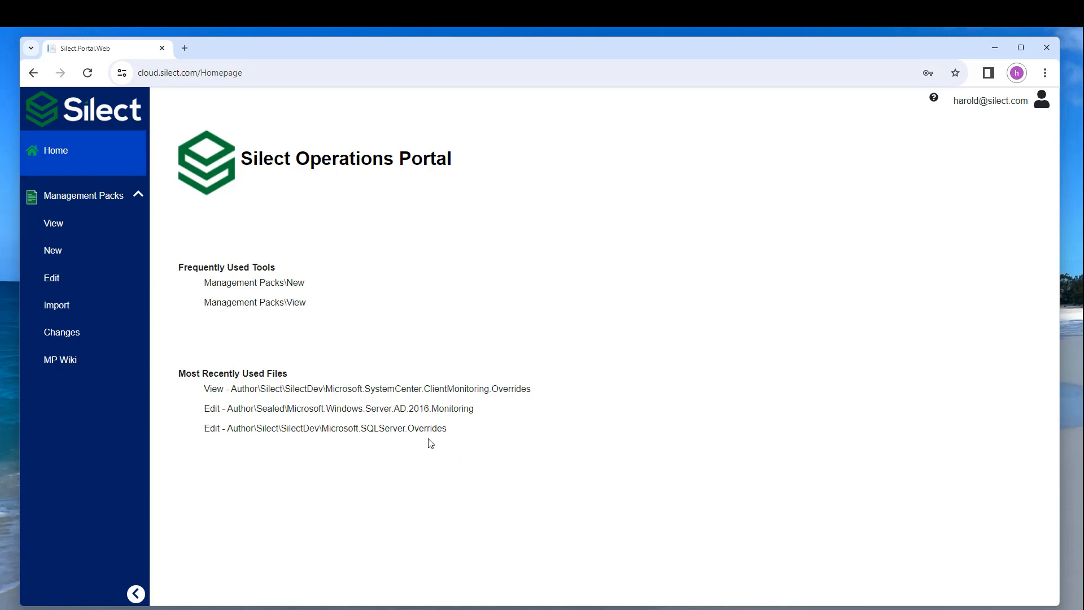
{"action": "left_click", "coordinate": [54, 224]}
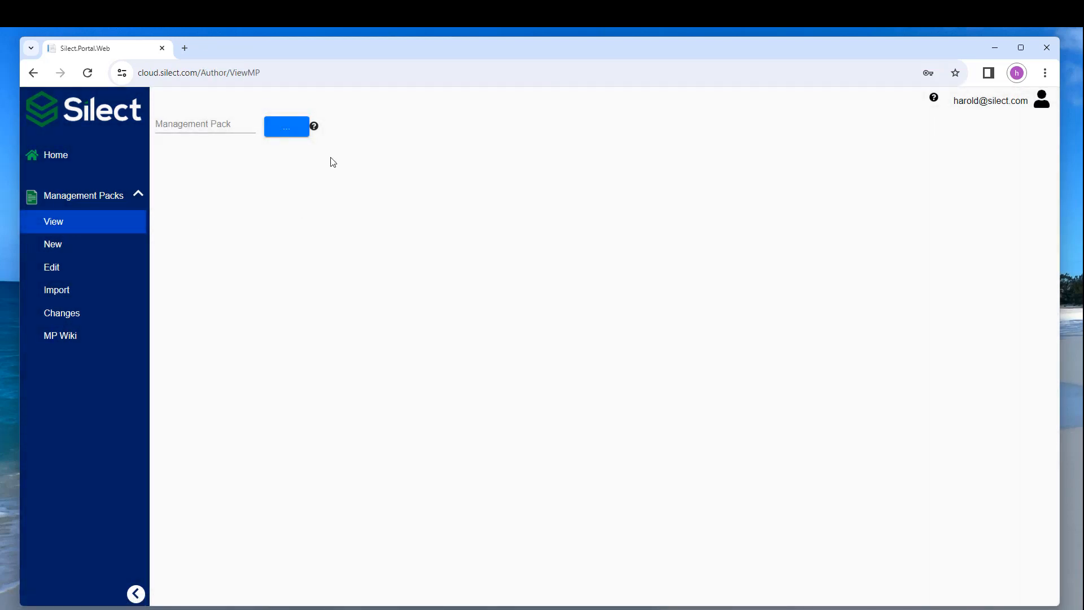
{"action": "left_click", "coordinate": [287, 127]}
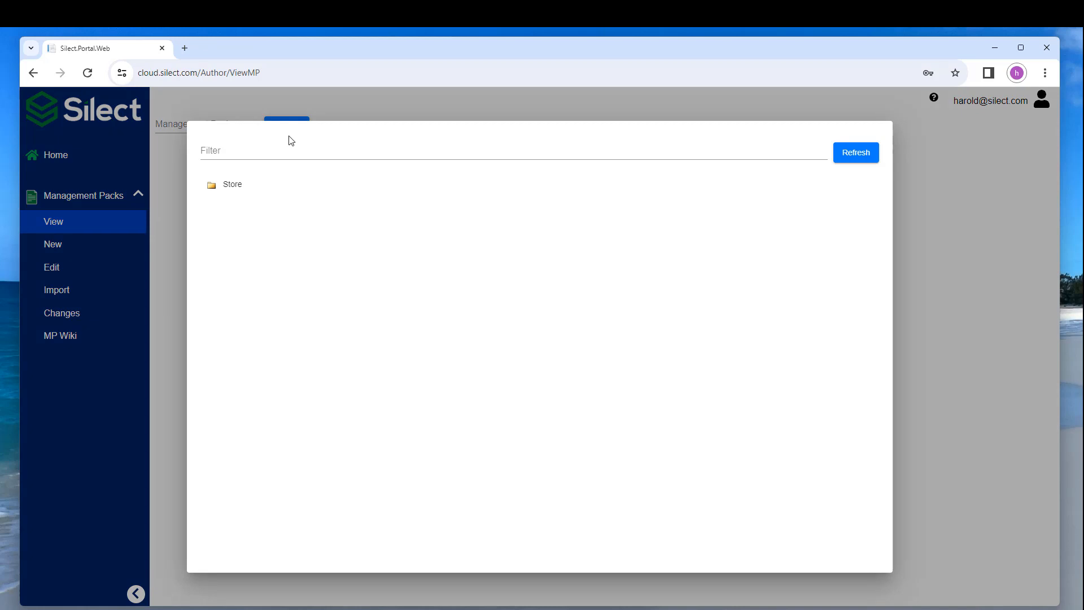
{"action": "left_click", "coordinate": [233, 188]}
{"action": "left_click", "coordinate": [259, 212]}
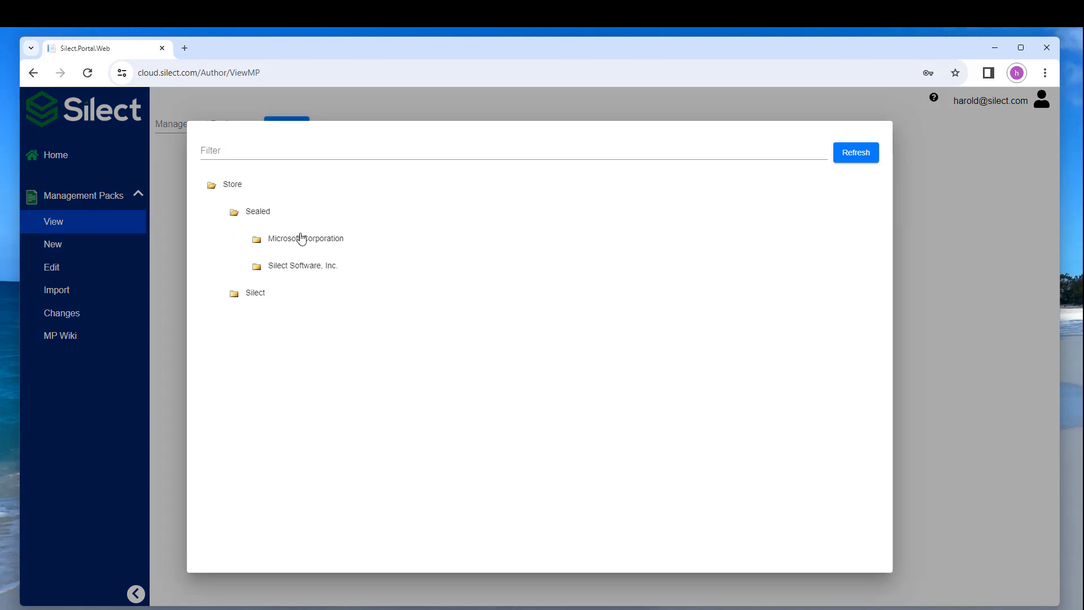
{"action": "left_click", "coordinate": [302, 240]}
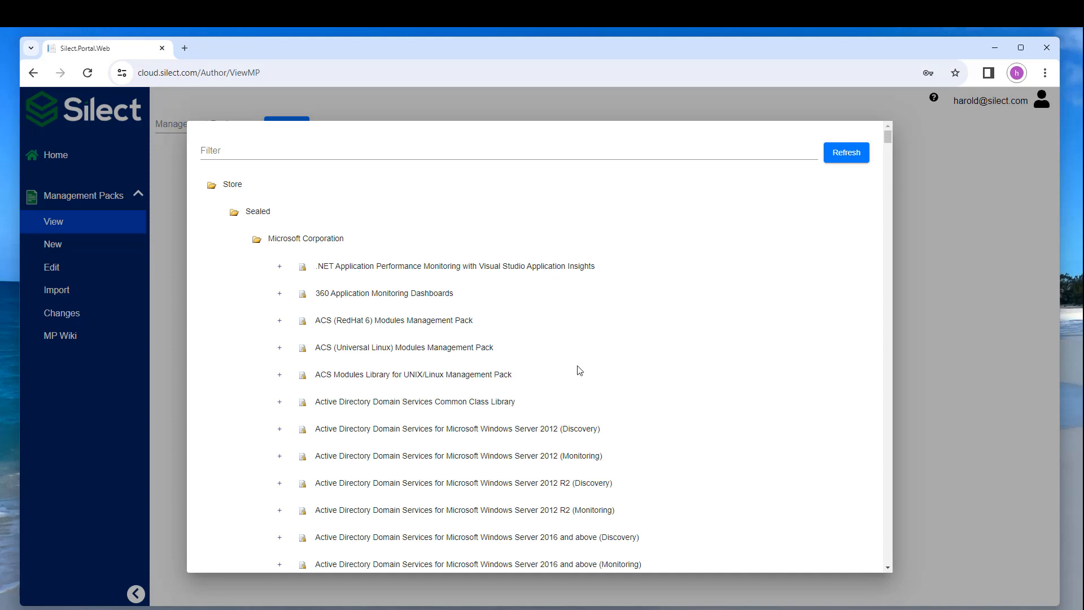
{"action": "scroll", "coordinate": [587, 396], "scroll_direction": "down", "scroll_amount": 3}
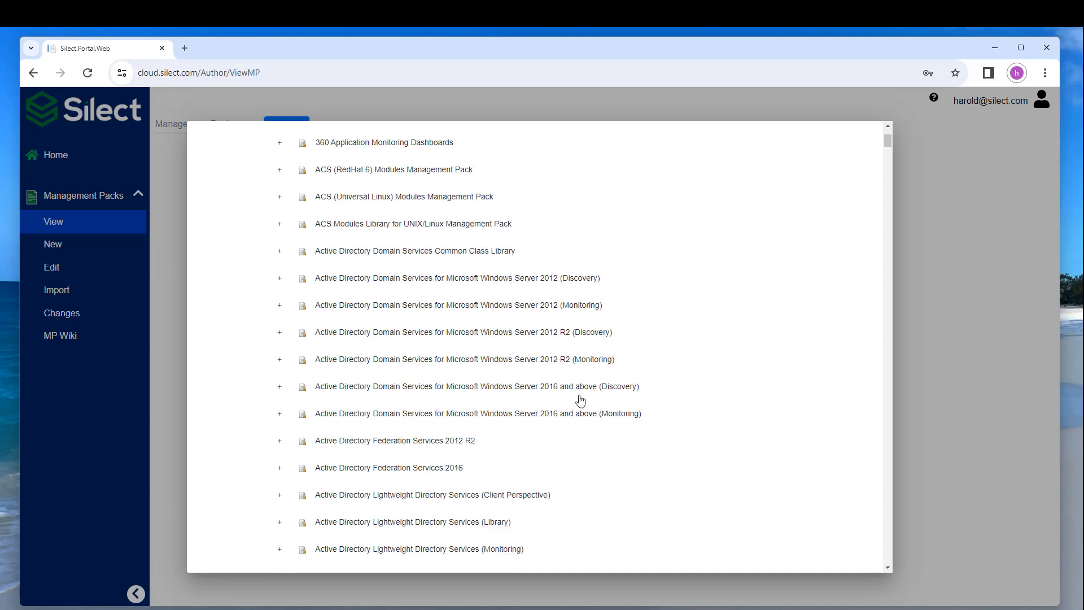
{"action": "left_click", "coordinate": [491, 415]}
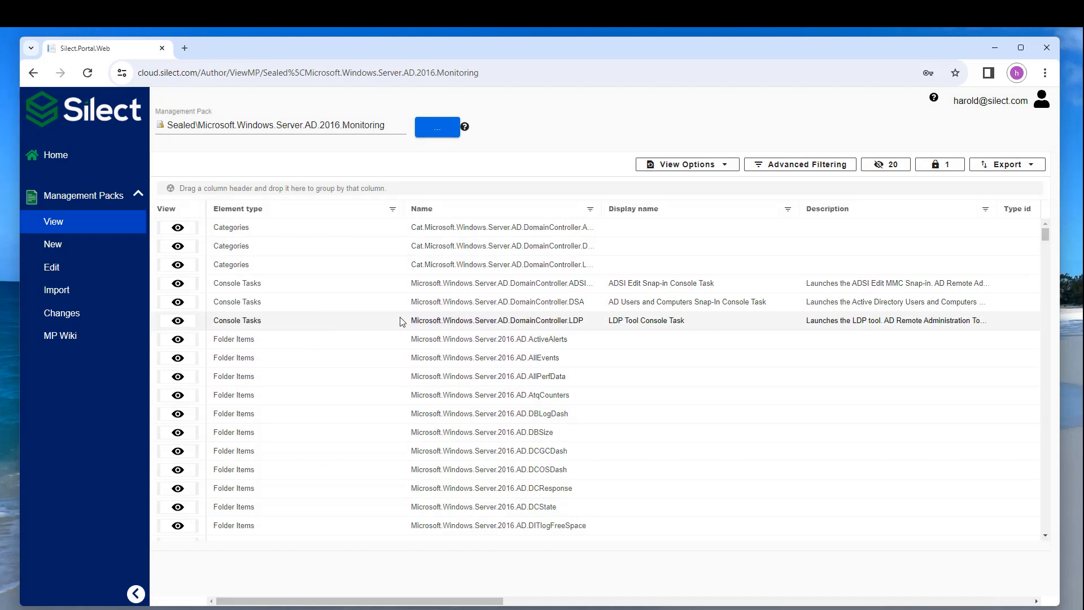
Step: Group the management pack elements by element type and expand the Monitors group
{"action": "left_click", "coordinate": [237, 209]}
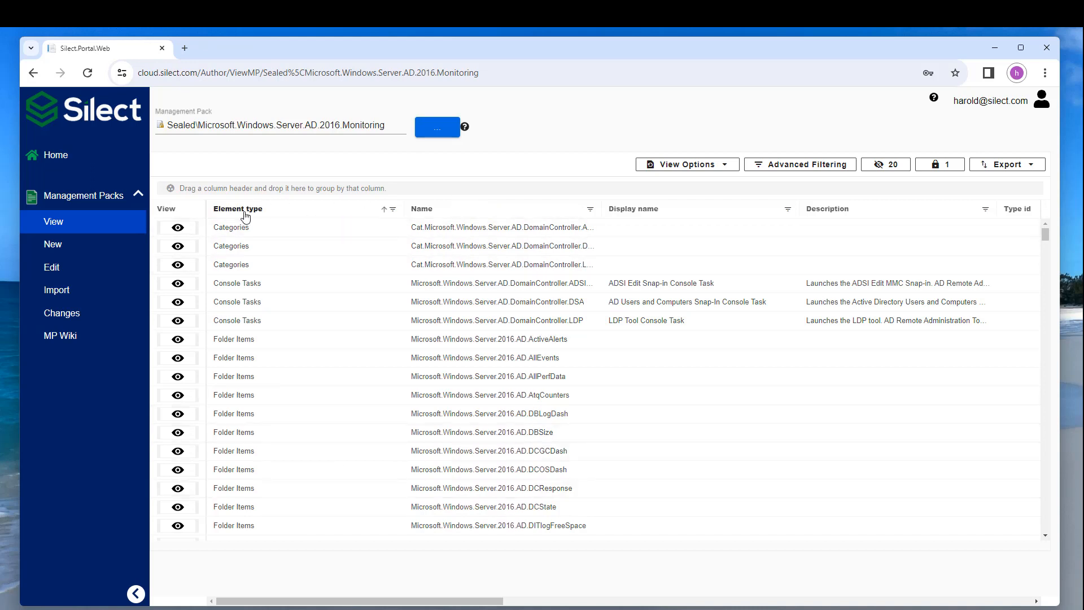
{"action": "left_click_drag", "start_coordinate": [245, 210], "coordinate": [282, 190]}
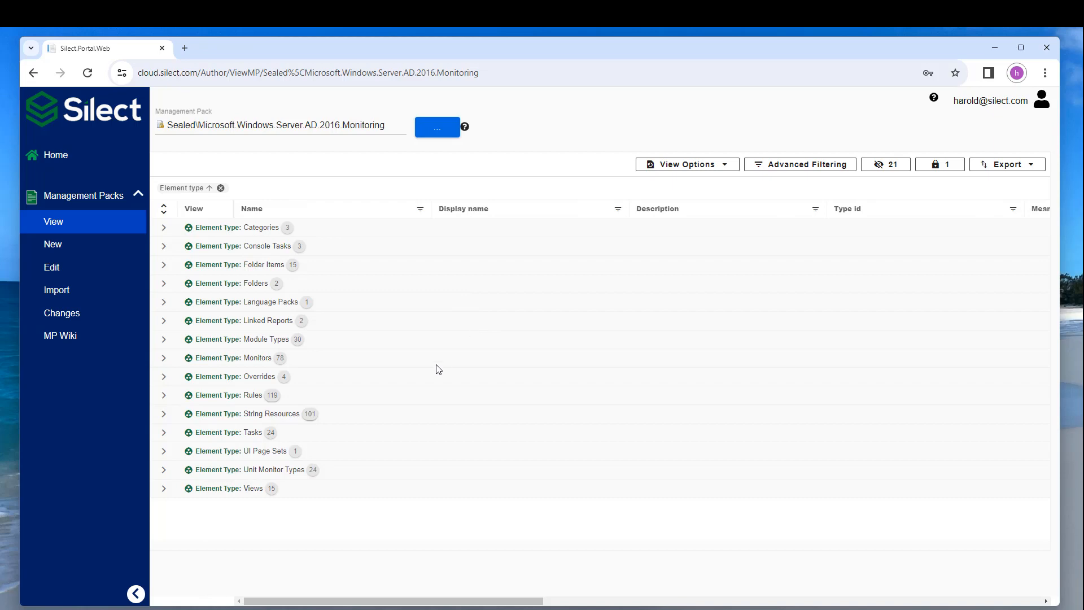
{"action": "left_click", "coordinate": [163, 358]}
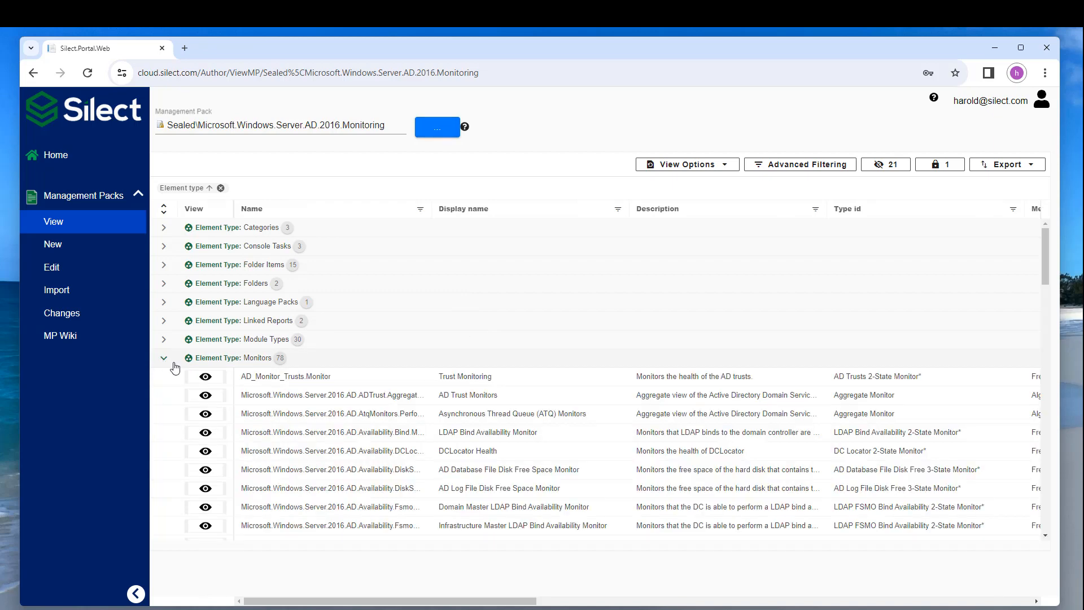
Step: View the properties of the LDAP Bind Availability Monitor and close them
{"action": "scroll", "coordinate": [639, 394], "scroll_direction": "down", "scroll_amount": 2}
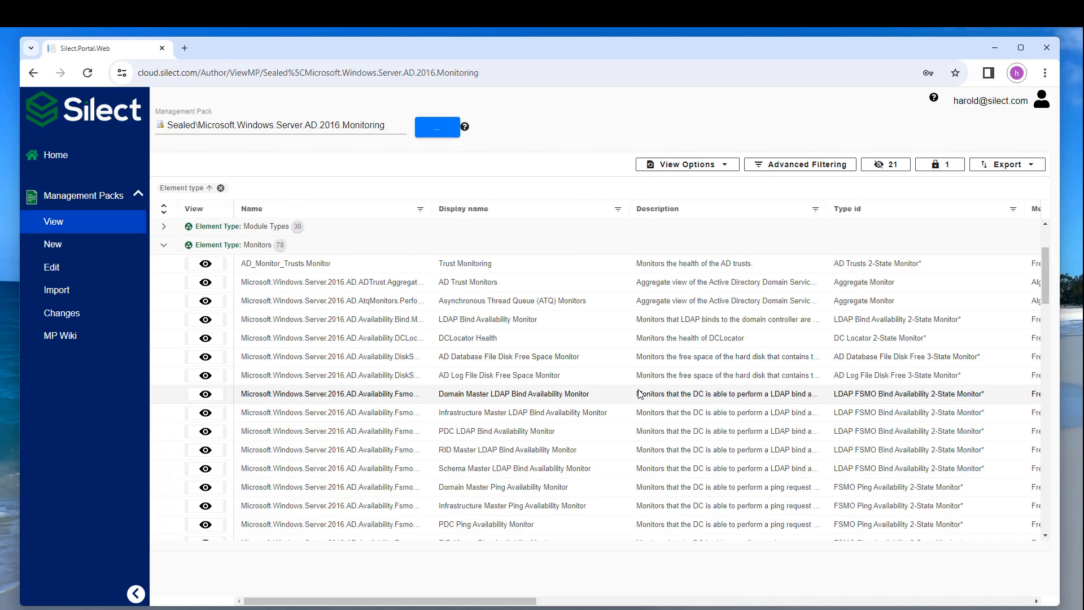
{"action": "left_click", "coordinate": [205, 319]}
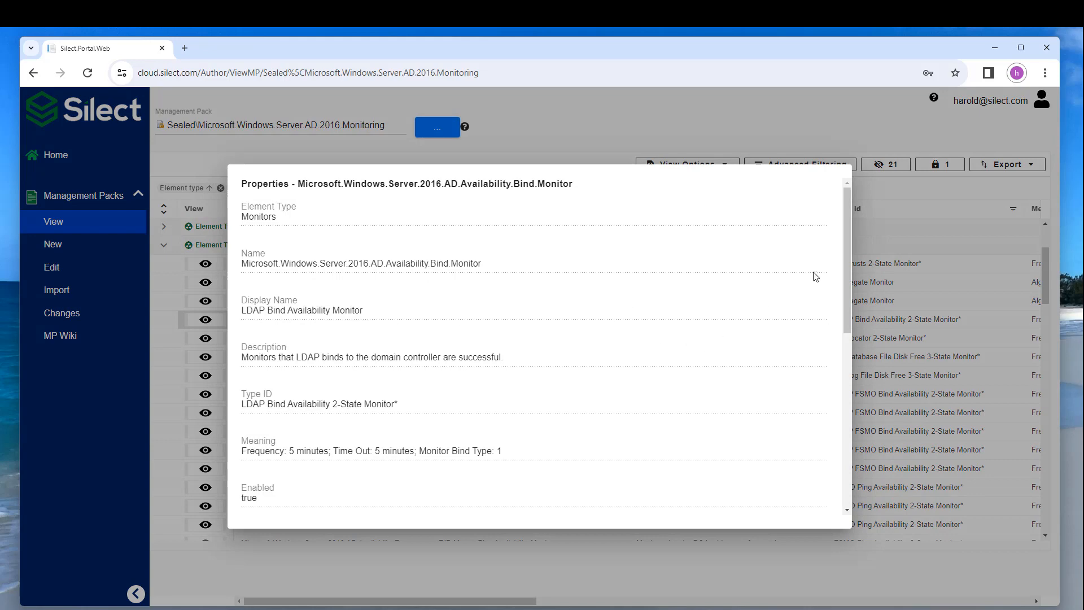
{"action": "left_click", "coordinate": [928, 231]}
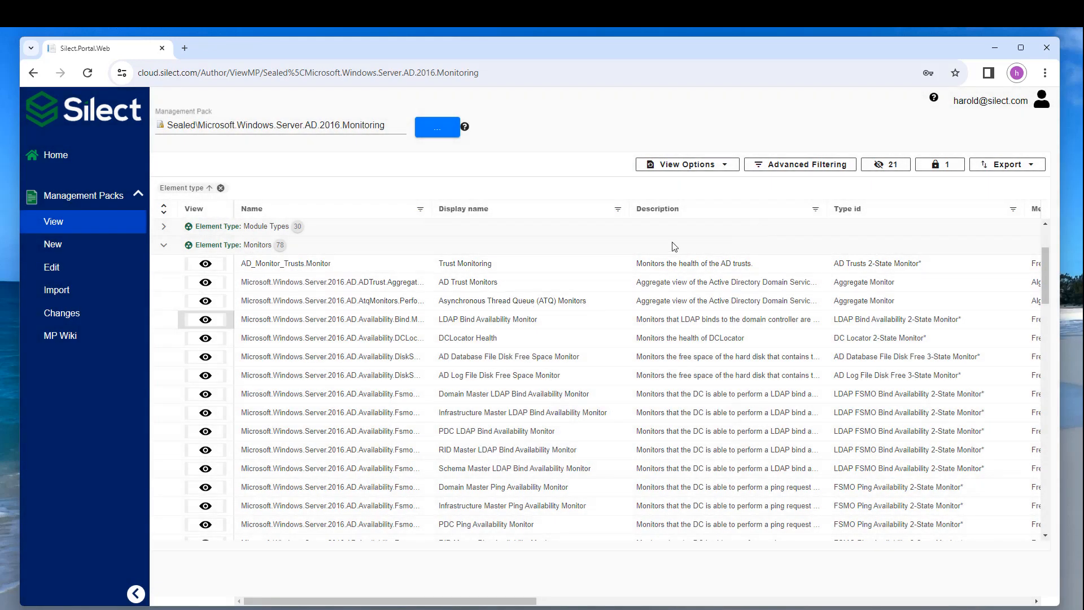
Step: Examine the available view options and the advanced filtering settings without applying a filter
{"action": "left_click", "coordinate": [723, 164]}
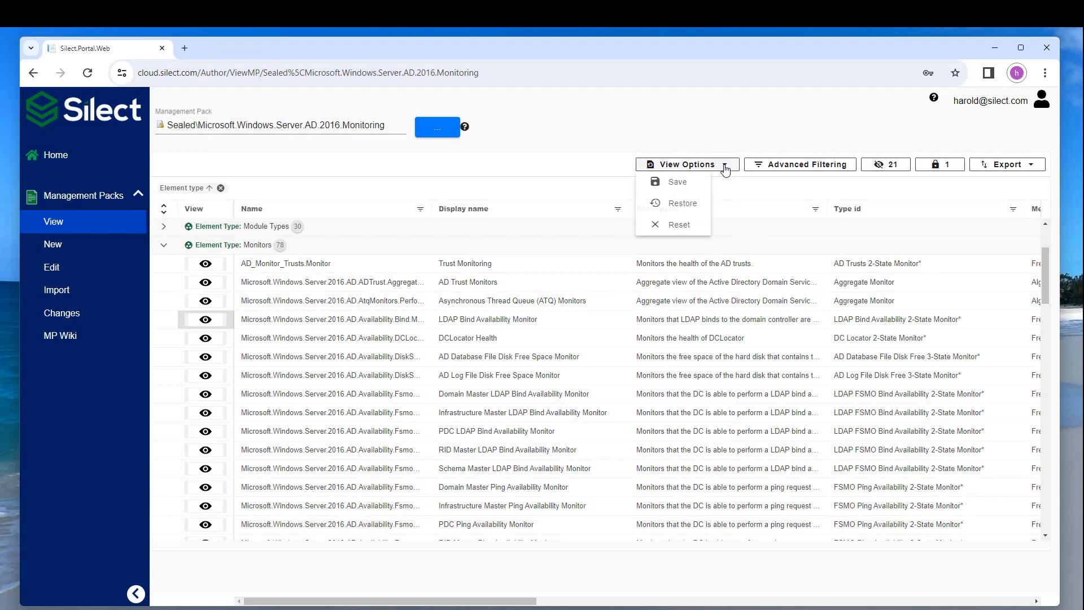
{"action": "left_click", "coordinate": [783, 165]}
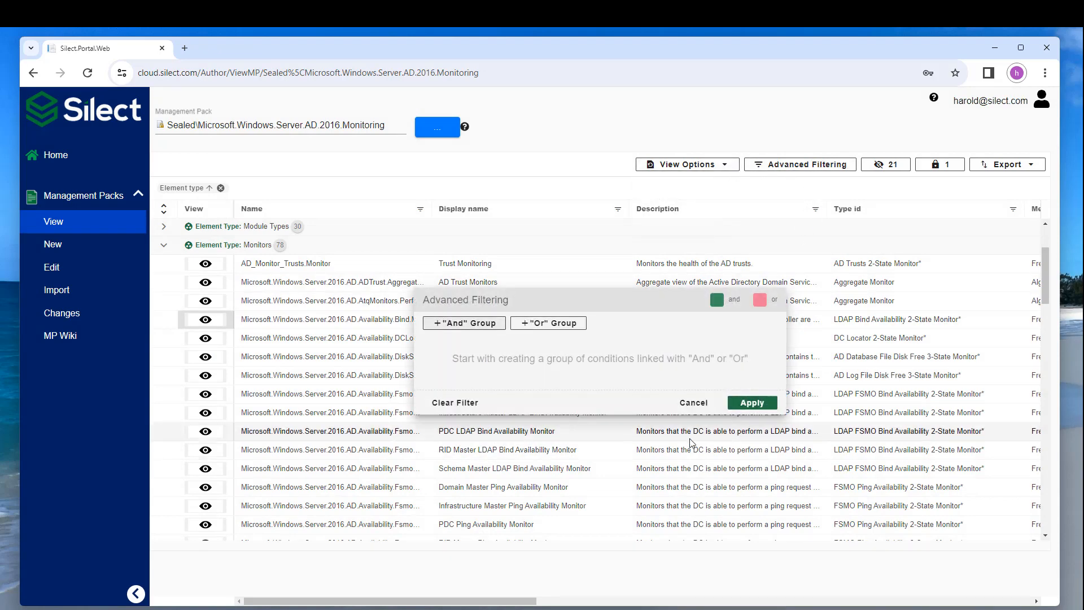
{"action": "left_click", "coordinate": [693, 403]}
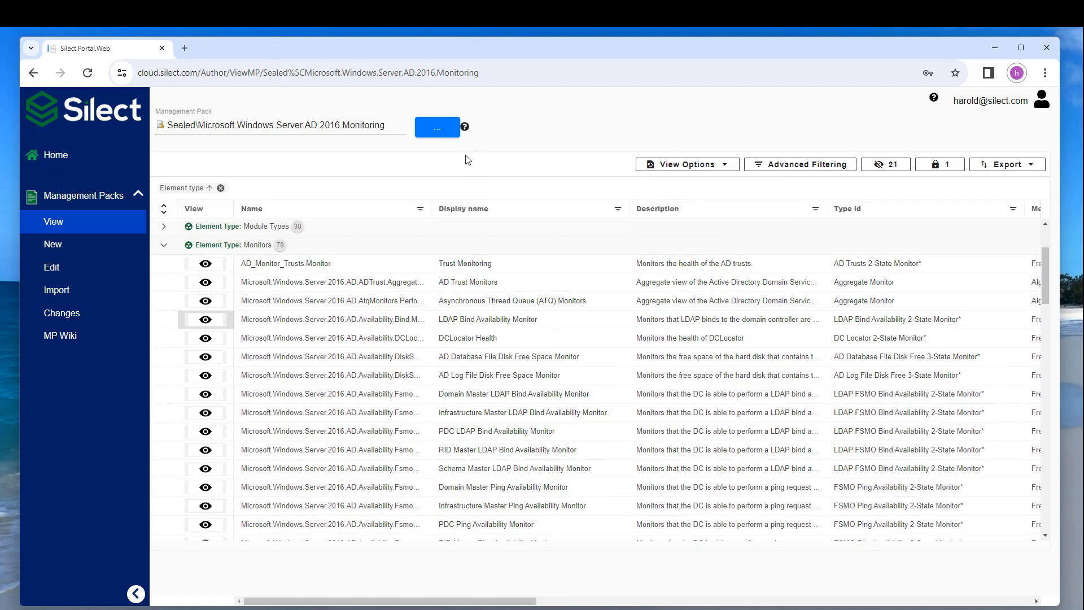
Step: Open the "Microsoft.SQLServer.Windows.Monitoring.Overrides Overrides" management pack from the Silect\SilectDev folder for viewing
{"action": "left_click", "coordinate": [436, 128]}
{"action": "left_click", "coordinate": [228, 184]}
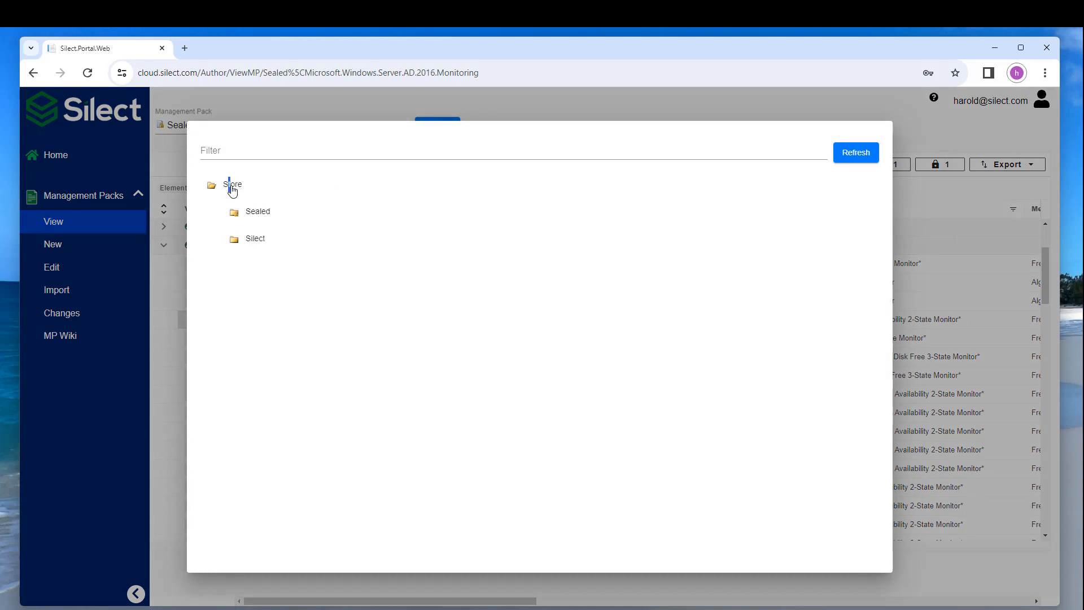
{"action": "left_click", "coordinate": [259, 242]}
{"action": "left_click", "coordinate": [293, 266]}
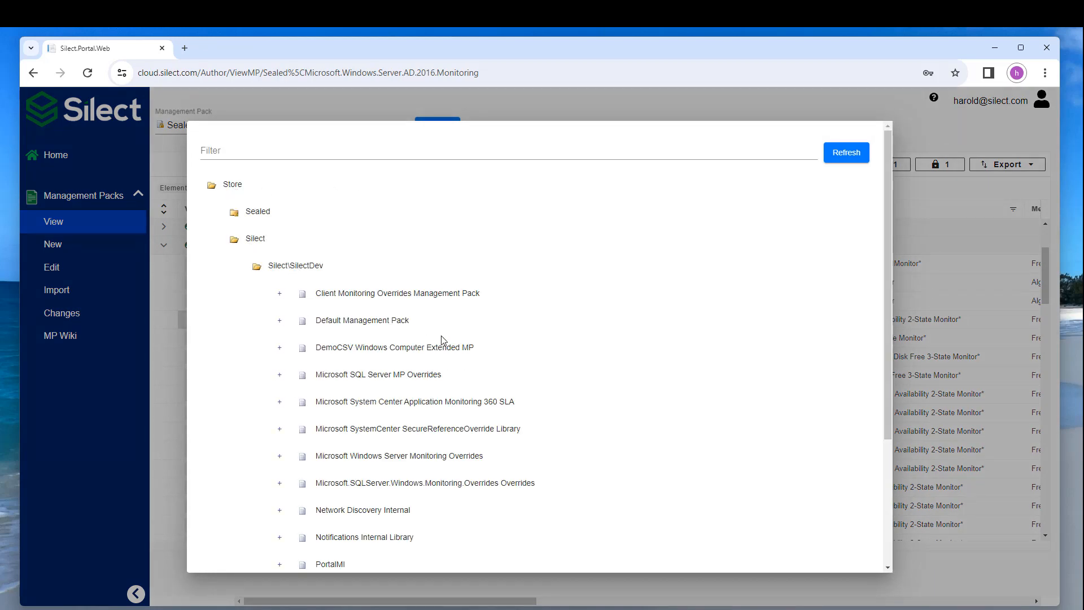
{"action": "scroll", "coordinate": [458, 347], "scroll_direction": "down", "scroll_amount": 1}
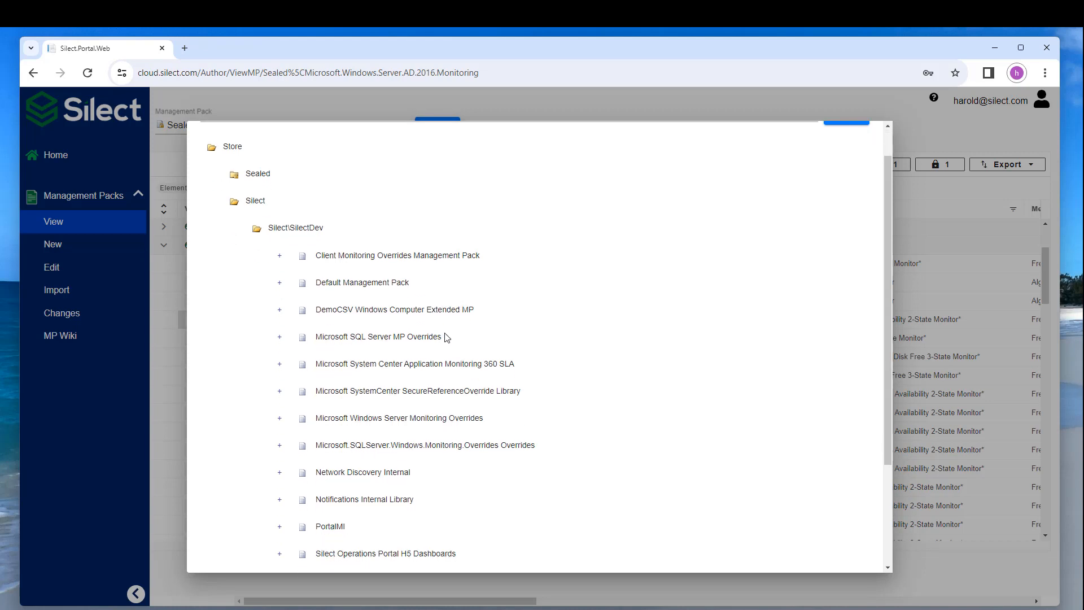
{"action": "scroll", "coordinate": [446, 337], "scroll_direction": "down", "scroll_amount": 2}
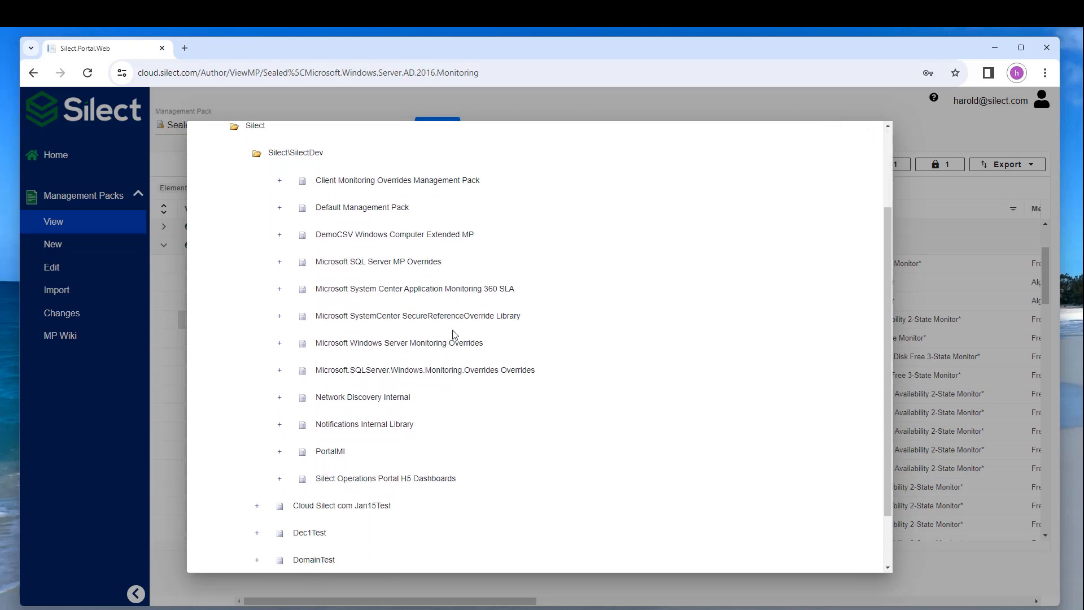
{"action": "left_click", "coordinate": [448, 369]}
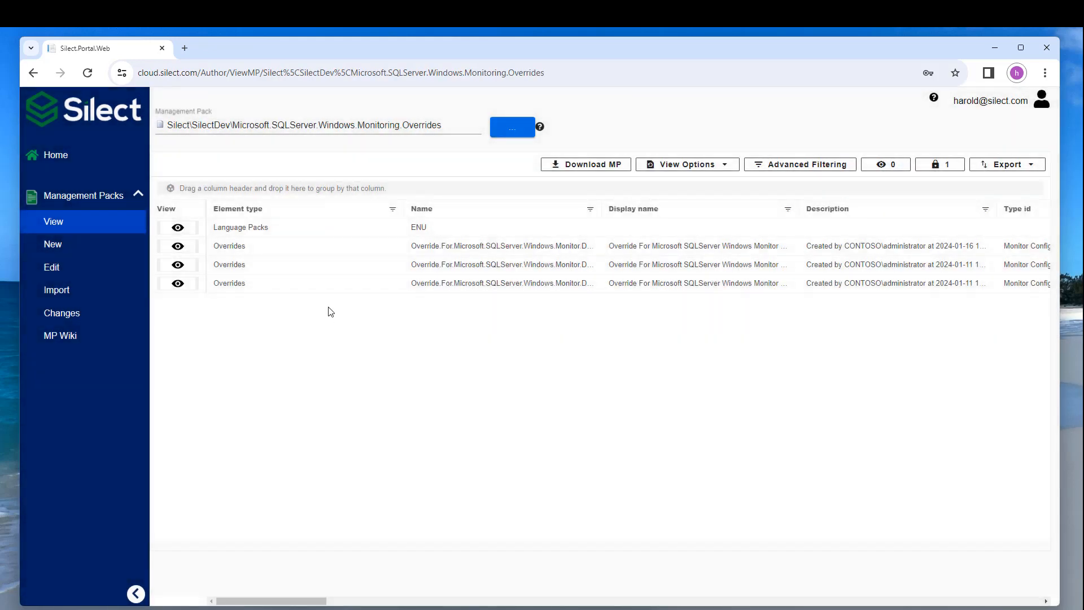
Step: Examine the properties of the first override, especially its Meaning entry, and close them
{"action": "left_click", "coordinate": [178, 247]}
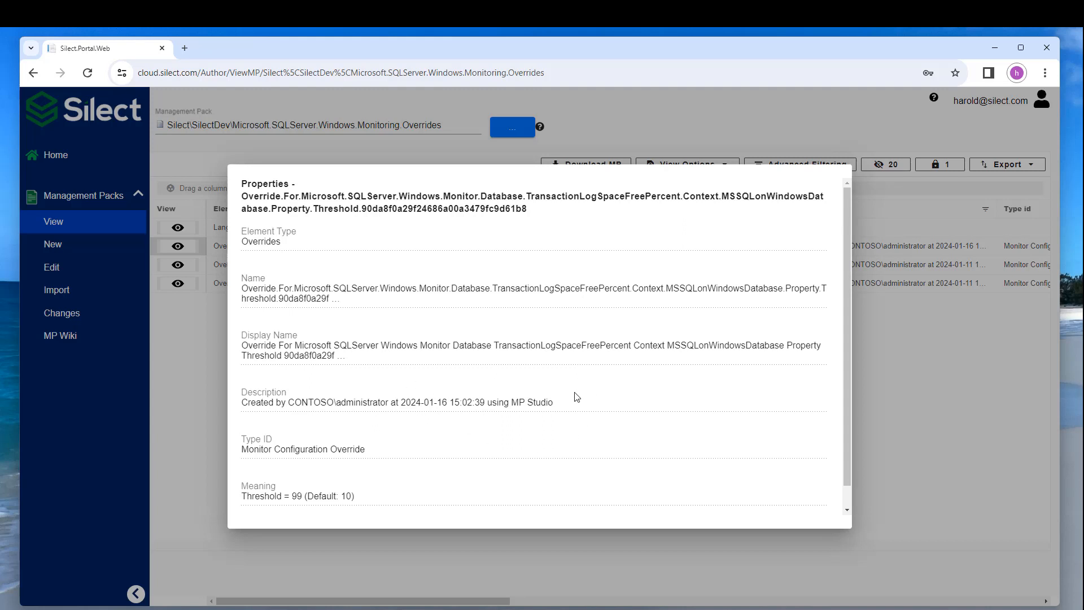
{"action": "scroll", "coordinate": [573, 398], "scroll_direction": "down", "scroll_amount": 1}
{"action": "left_click_drag", "start_coordinate": [356, 480], "coordinate": [240, 475]}
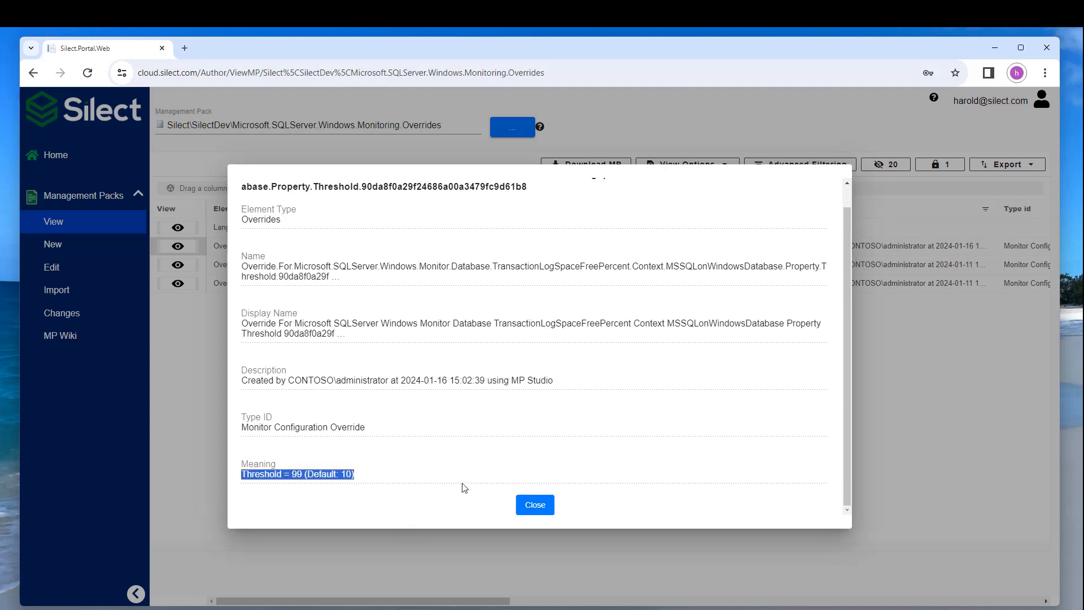
{"action": "left_click", "coordinate": [542, 508]}
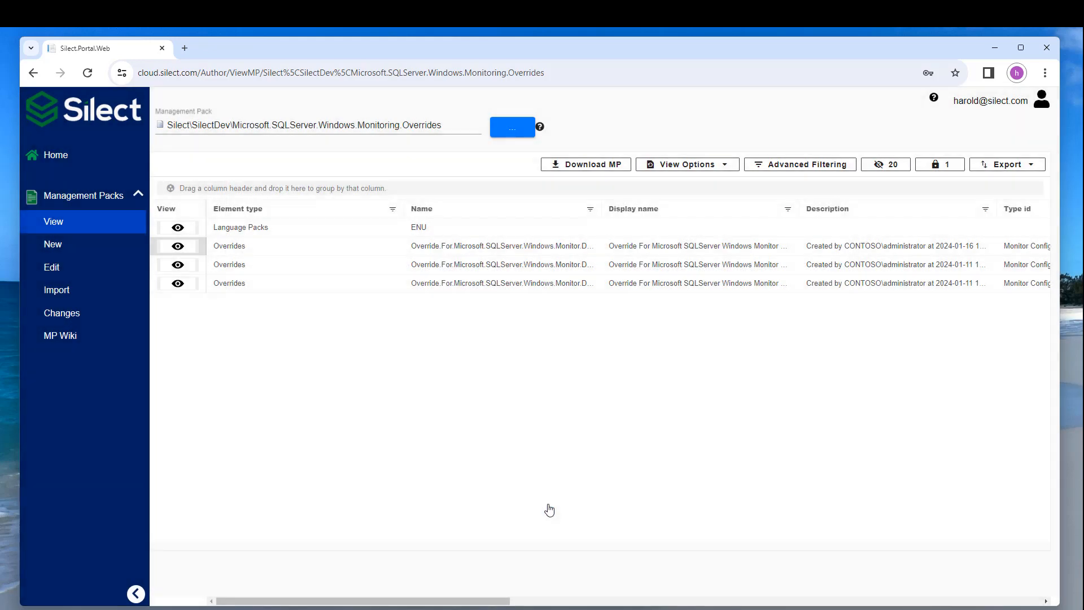
Step: Open the "Microsoft.SQLServer.Windows.Monitoring.Overrides Overrides" pack from Silect\SilectDev for editing
{"action": "left_click", "coordinate": [54, 271]}
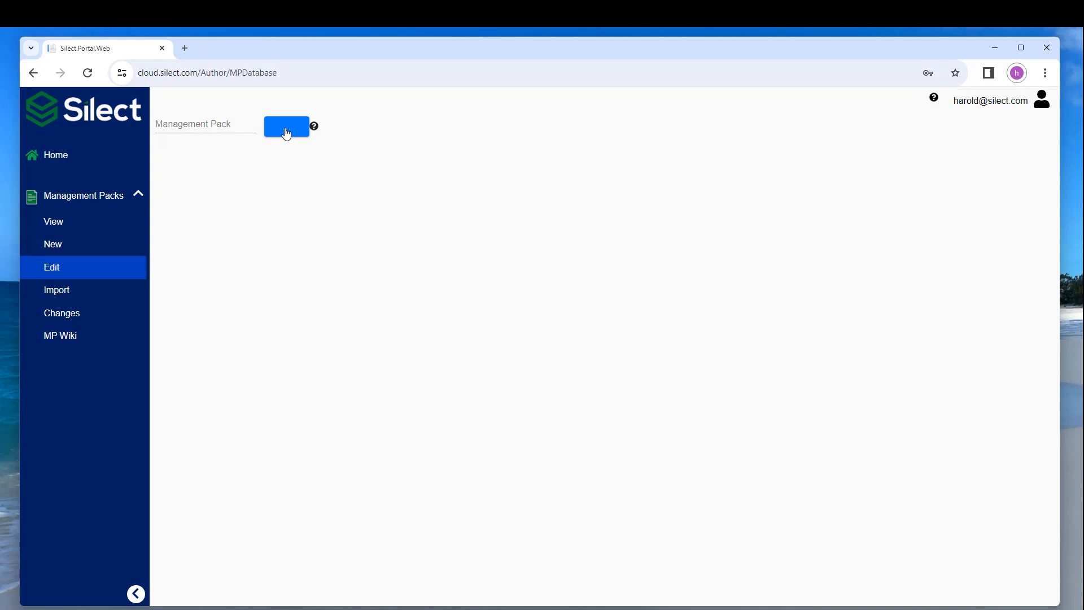
{"action": "left_click", "coordinate": [286, 131]}
{"action": "left_click", "coordinate": [230, 186]}
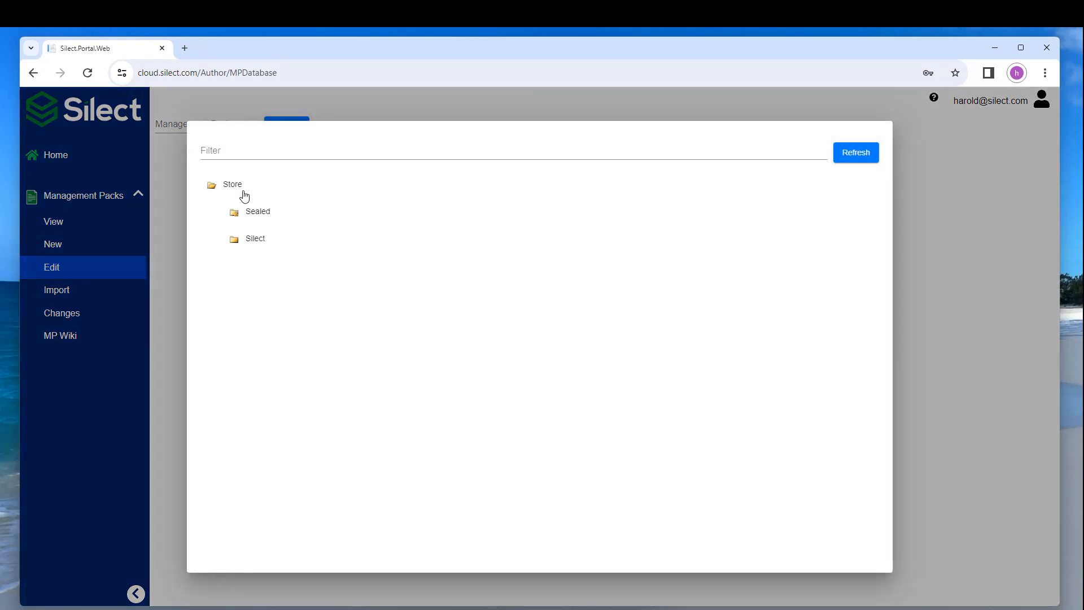
{"action": "left_click", "coordinate": [257, 237]}
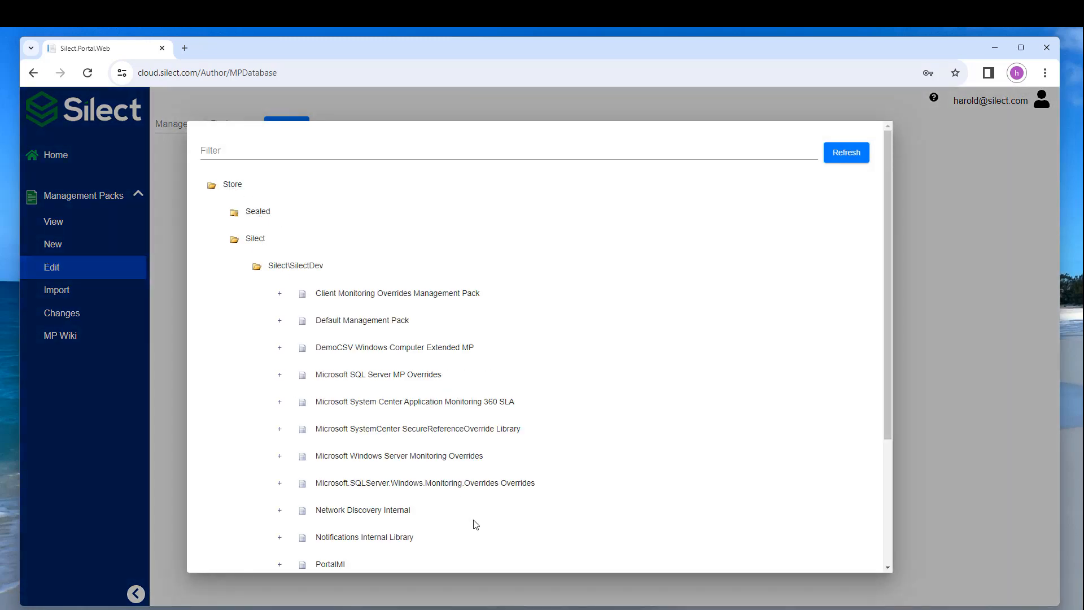
{"action": "left_click", "coordinate": [450, 484]}
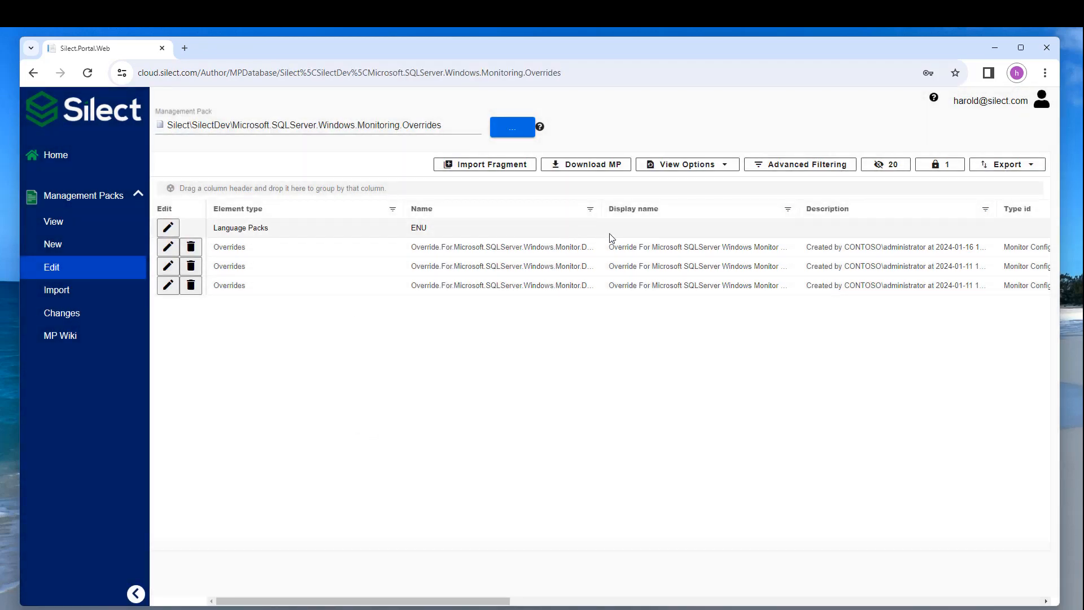
Step: Set the first override's Threshold (%) to 50 and save the change
{"action": "left_click", "coordinate": [170, 248]}
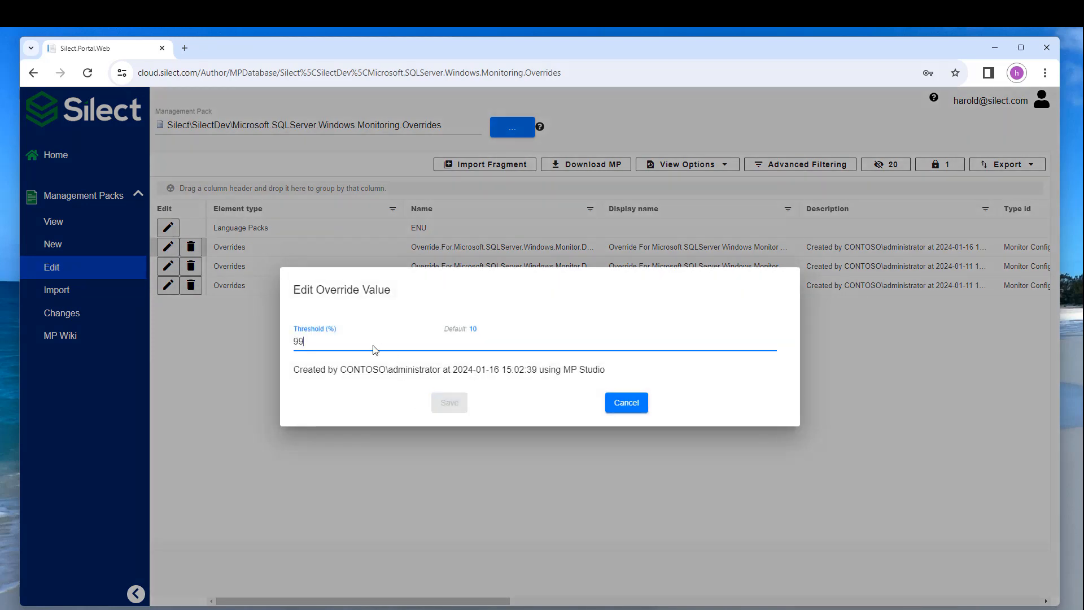
{"action": "key", "text": "BackSpace"}
{"action": "key", "text": "BackSpace"}
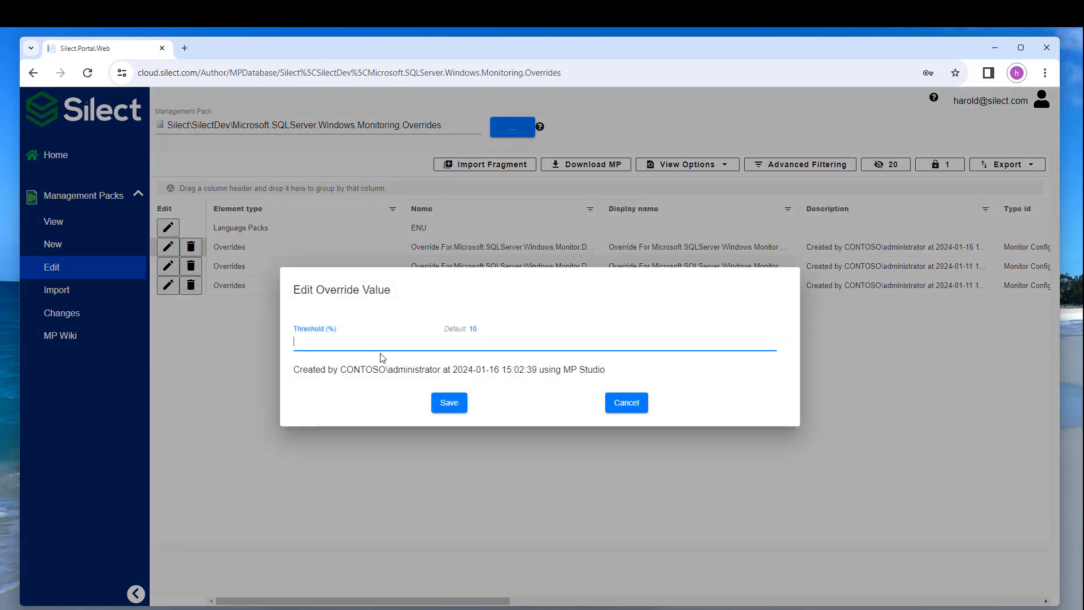
{"action": "type", "text": "50"}
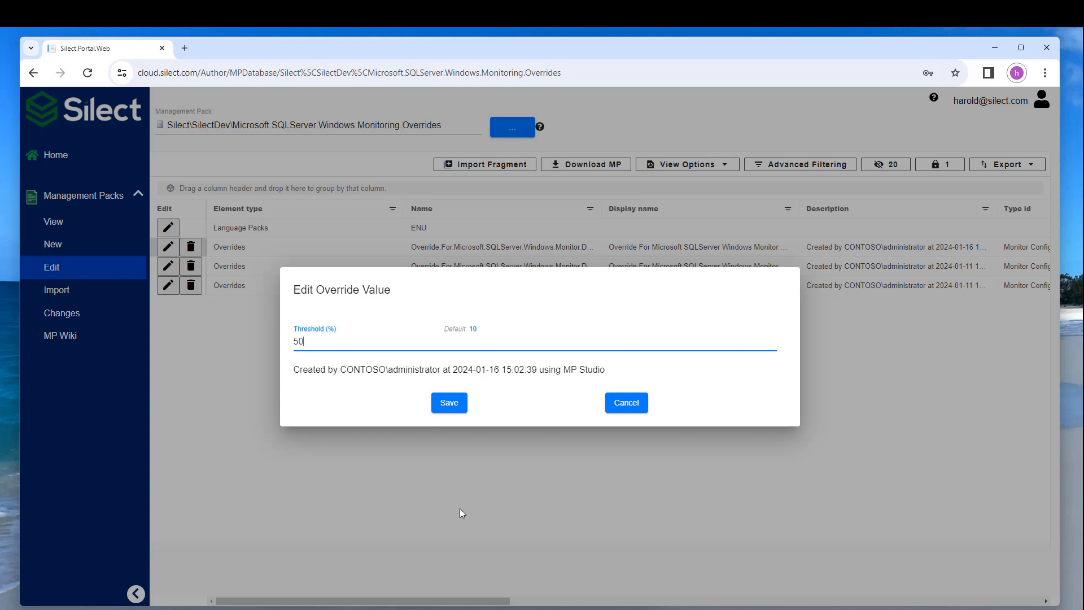
{"action": "left_click", "coordinate": [450, 393]}
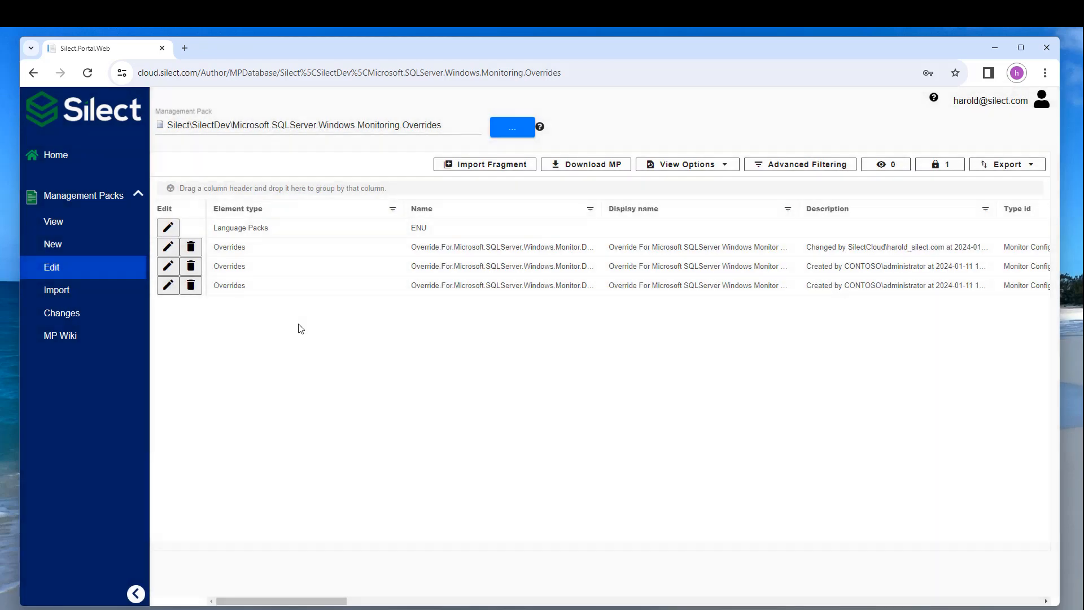
Step: Delete the third override, at the end of the management pack's element list
{"action": "left_click", "coordinate": [184, 285]}
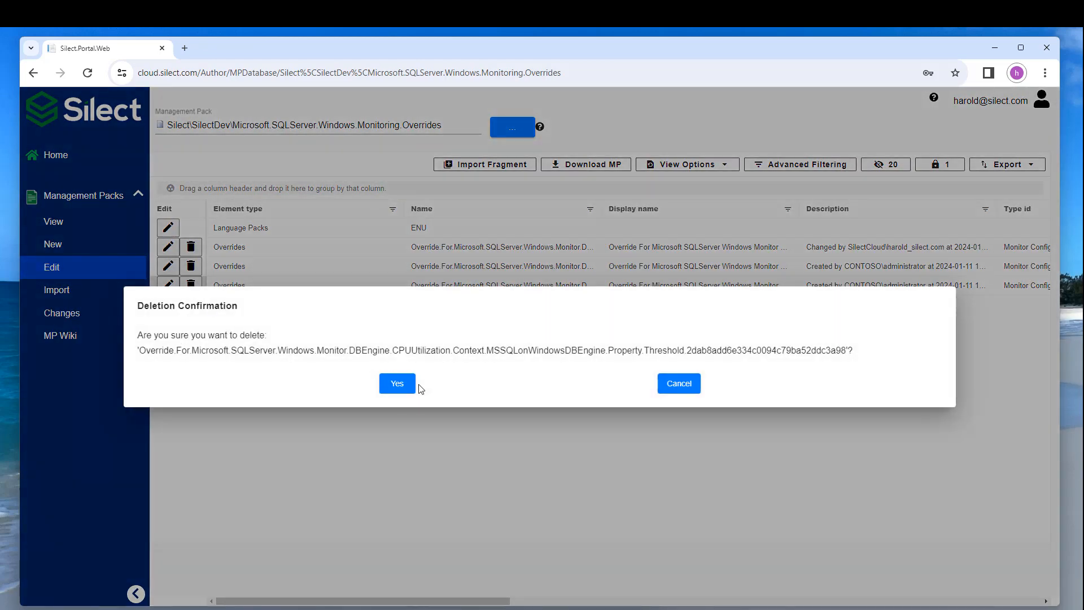
{"action": "left_click", "coordinate": [409, 383]}
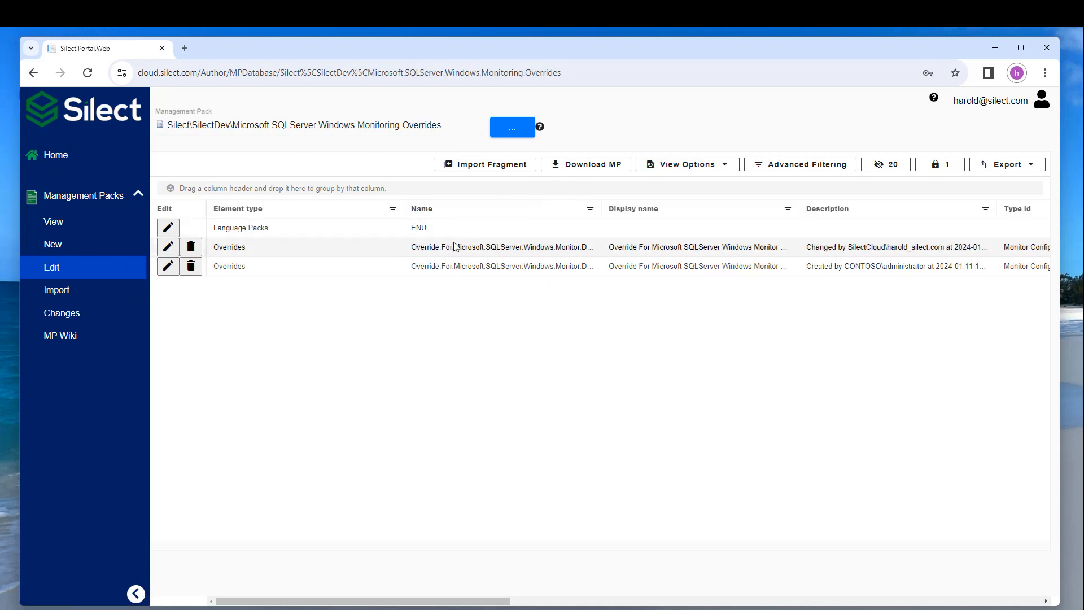
Step: Download the edited overrides management pack, examine its XML in Visual Studio Code, and close the editor
{"action": "left_click", "coordinate": [587, 170]}
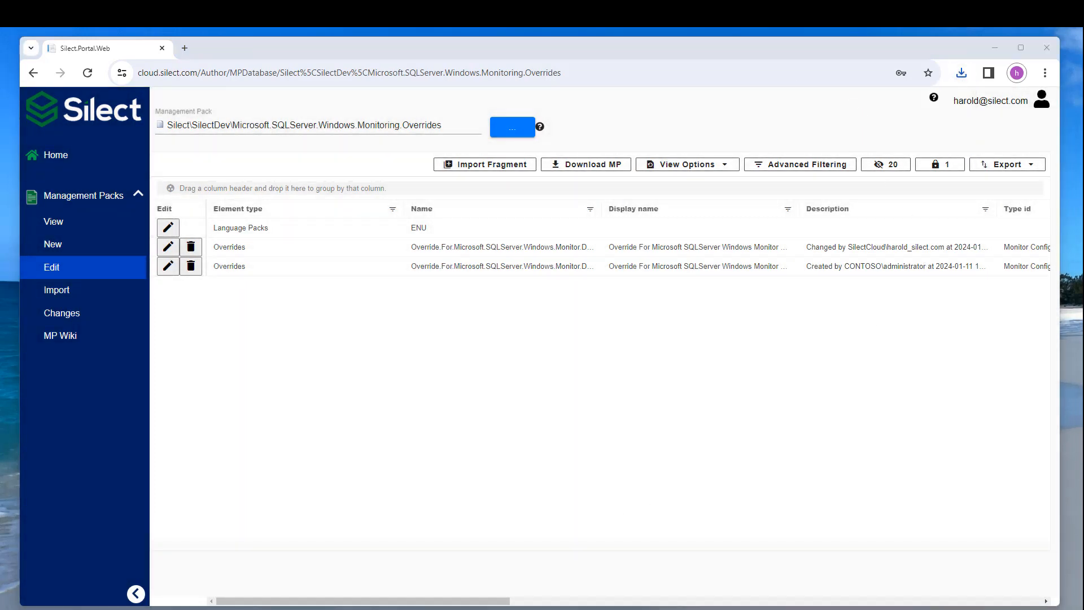
{"action": "left_click_drag", "start_coordinate": [2, 60], "coordinate": [693, 77]}
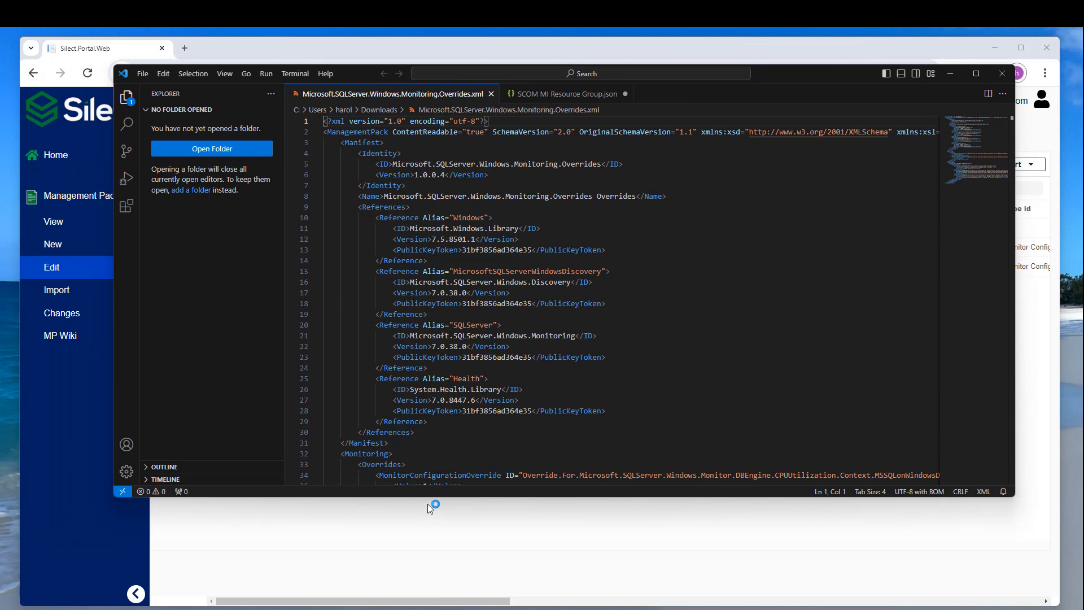
{"action": "left_click_drag", "start_coordinate": [428, 498], "coordinate": [437, 581]}
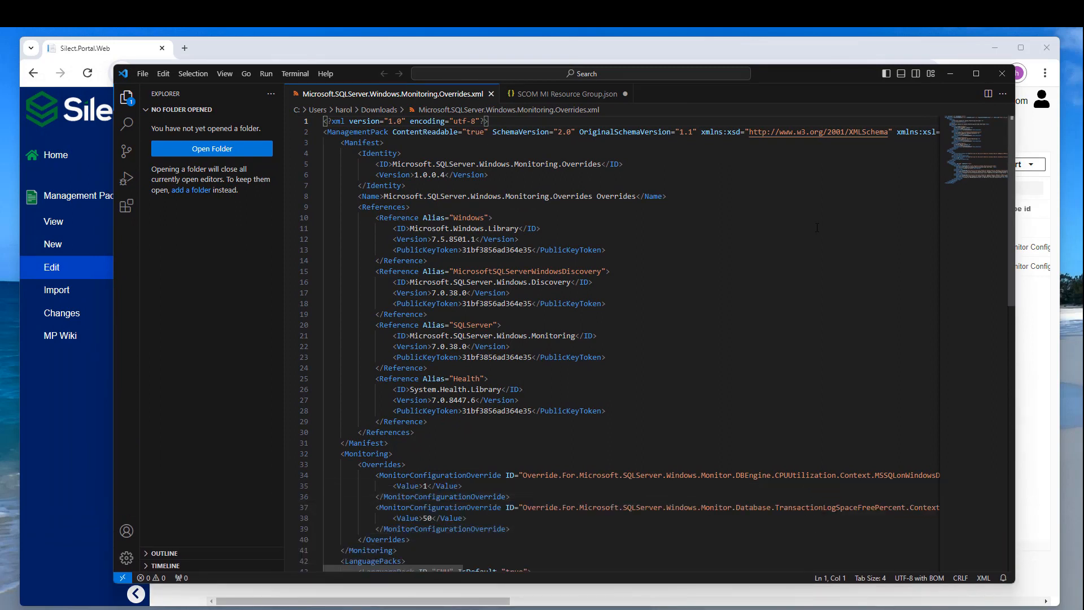
{"action": "left_click", "coordinate": [1002, 74]}
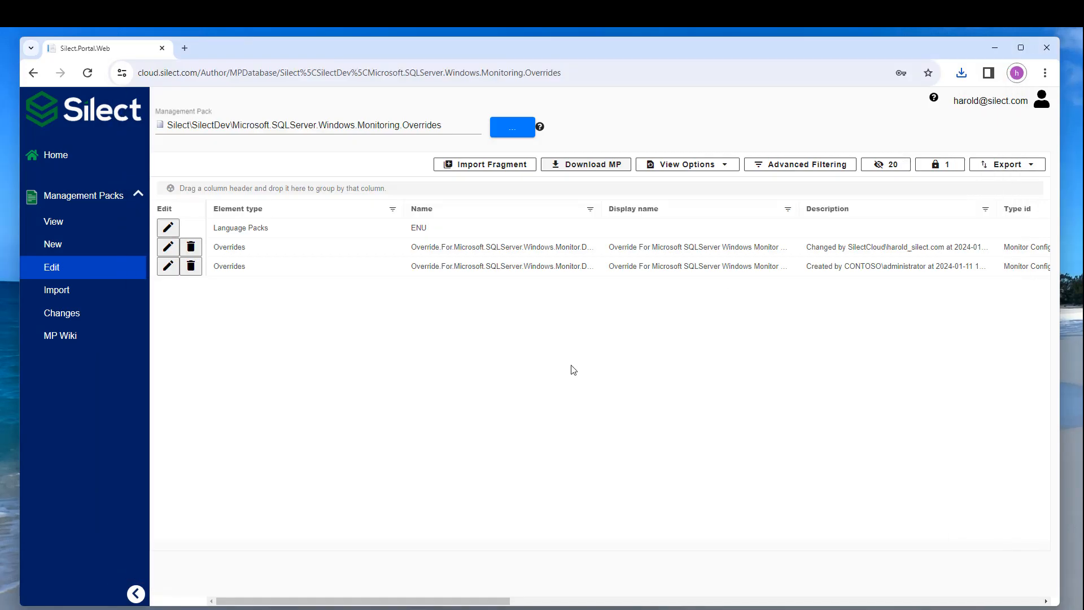
Step: Start a new management pack named "NewMp" with description "new mp" and store path Silect
{"action": "left_click", "coordinate": [54, 247]}
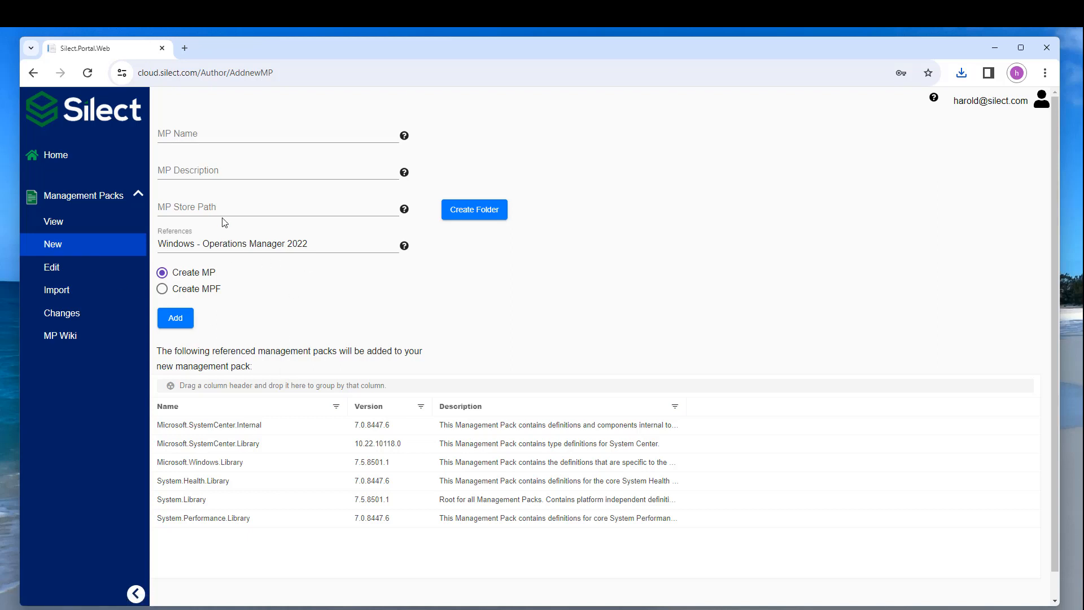
{"action": "left_click", "coordinate": [212, 135]}
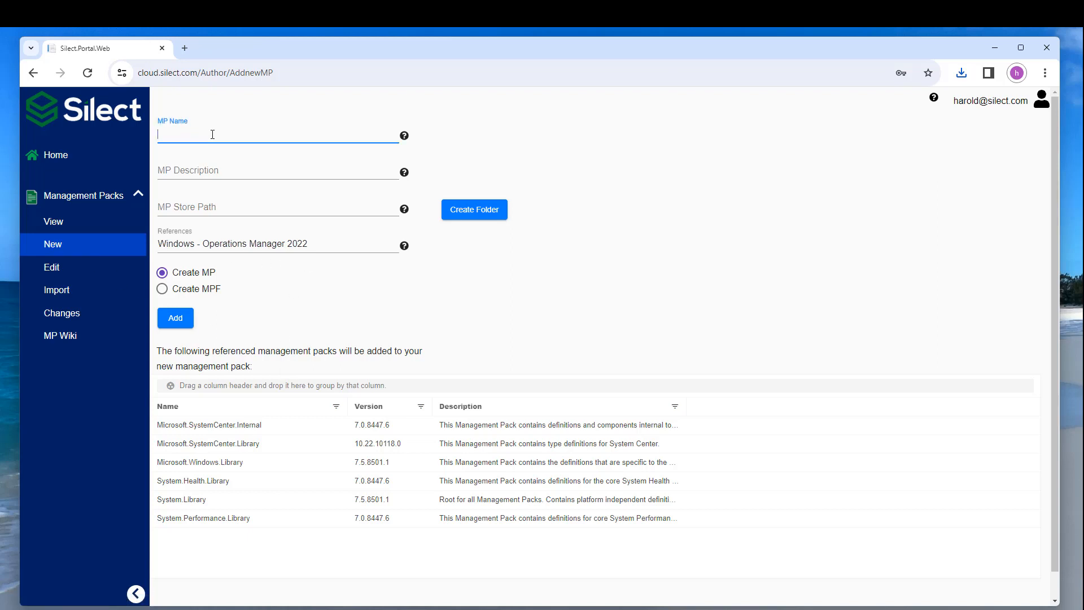
{"action": "type", "text": "NewMp"}
{"action": "key", "text": "Tab"}
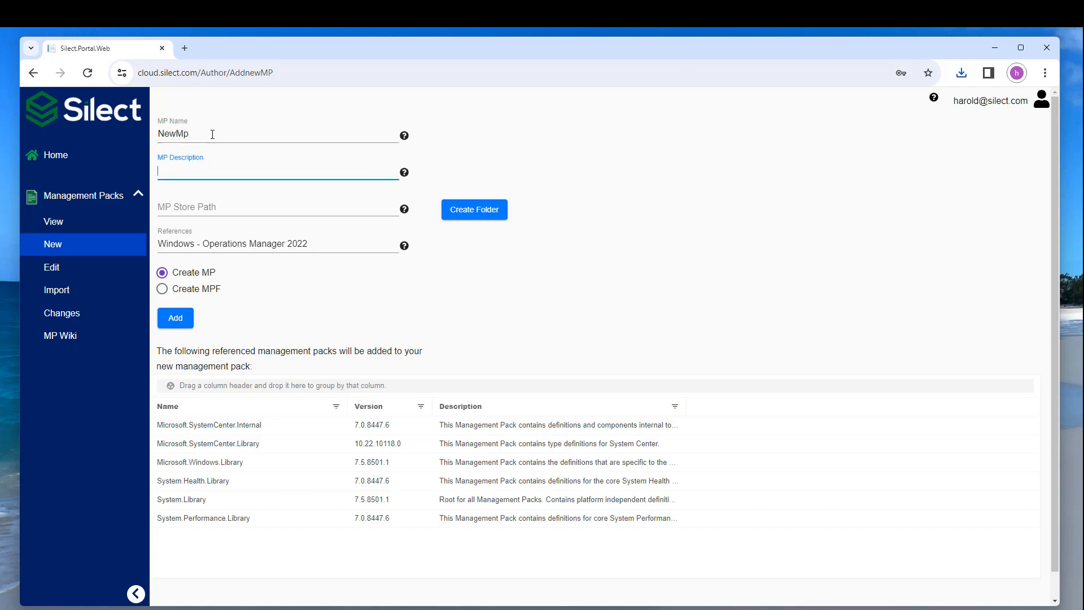
{"action": "type", "text": "new mp"}
{"action": "key", "text": "Tab"}
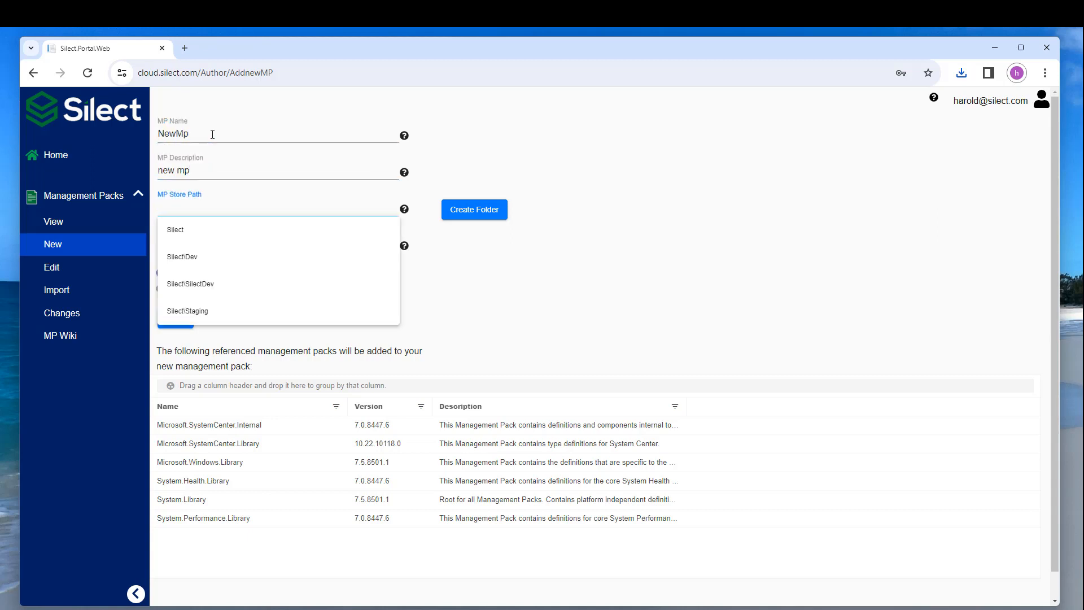
{"action": "left_click", "coordinate": [194, 240]}
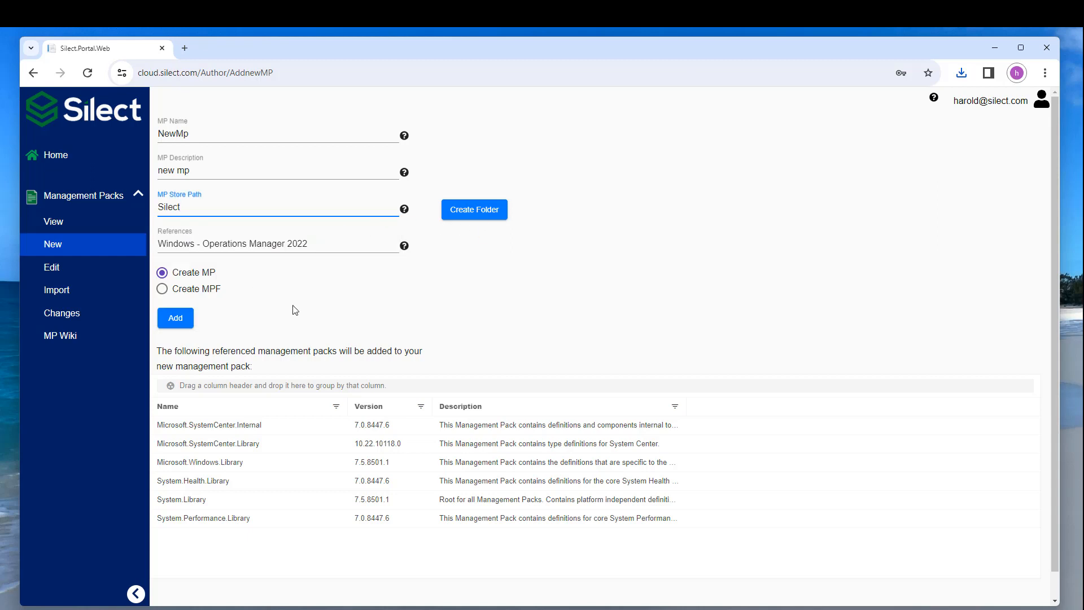
Step: Examine the available Windows, SNMP and Linux reference sets for the new pack without changing the selection
{"action": "left_click", "coordinate": [330, 243]}
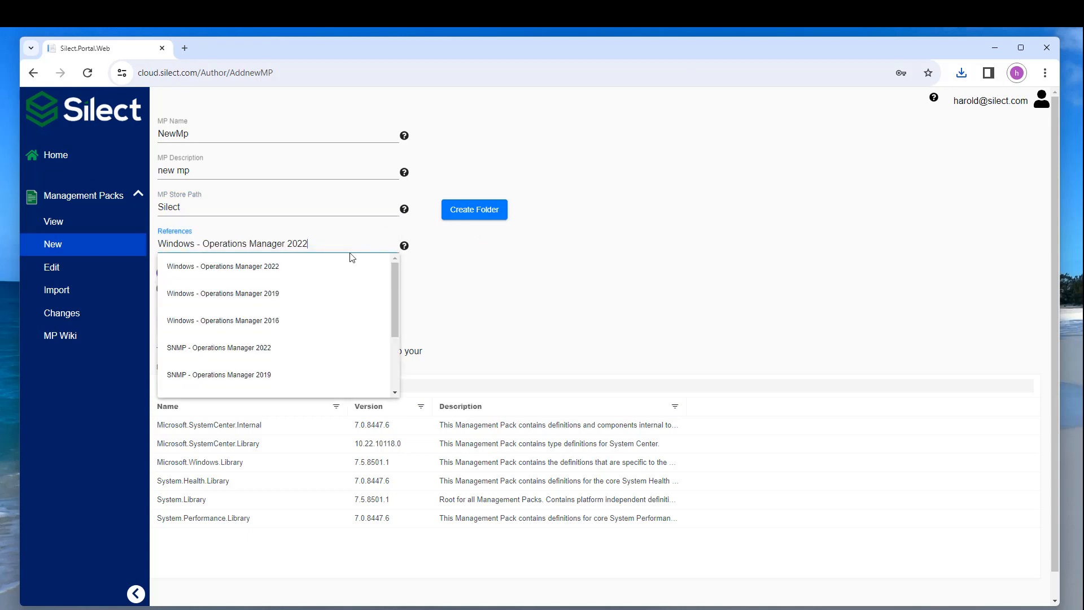
{"action": "left_click", "coordinate": [545, 288]}
{"action": "left_click", "coordinate": [343, 241]}
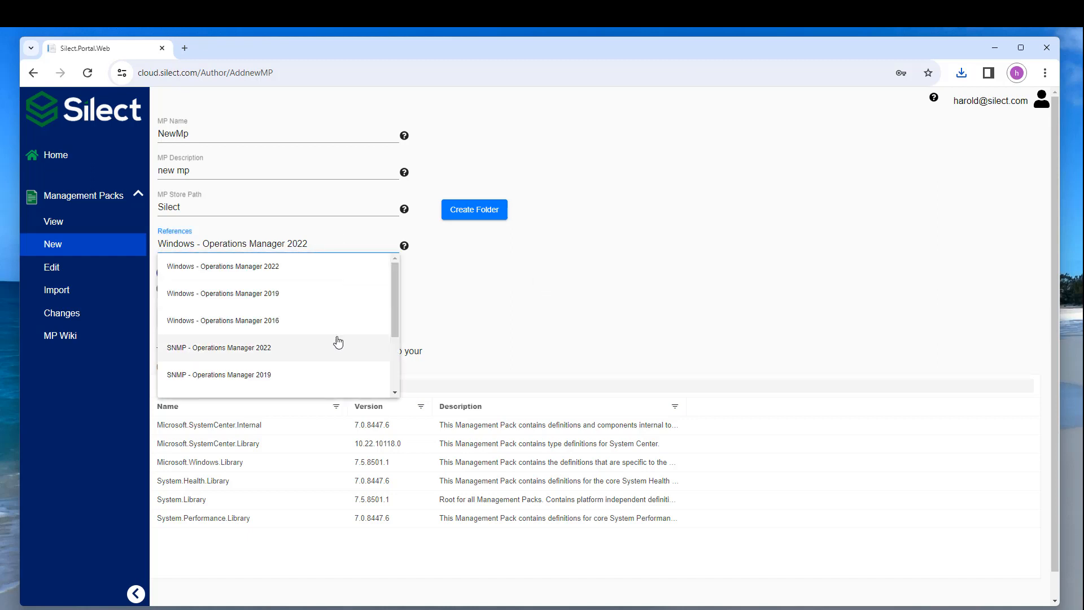
{"action": "scroll", "coordinate": [265, 315], "scroll_direction": "down", "scroll_amount": 2}
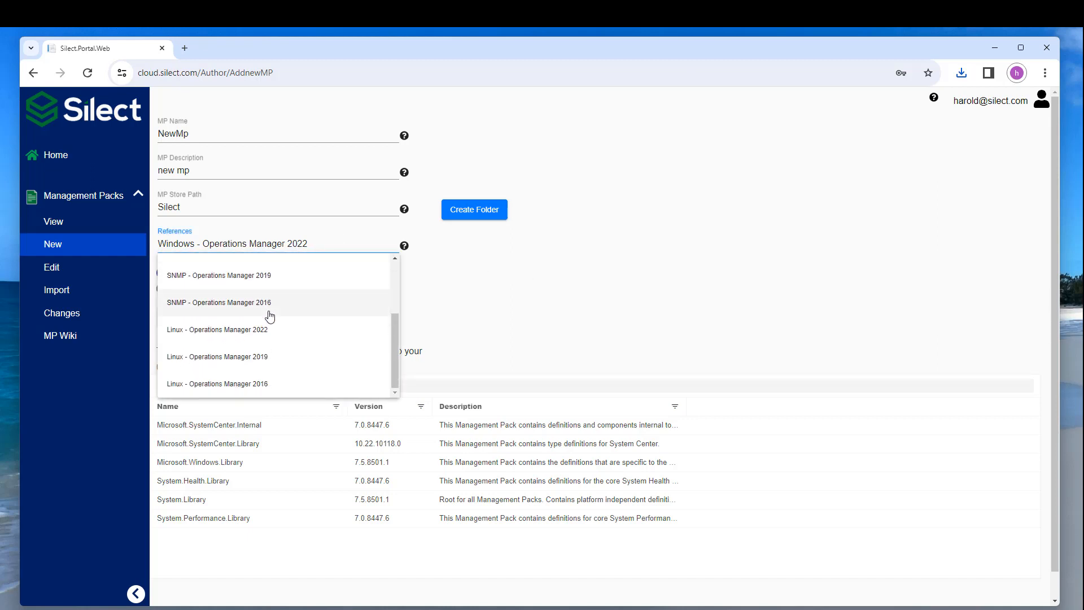
{"action": "left_click", "coordinate": [577, 317]}
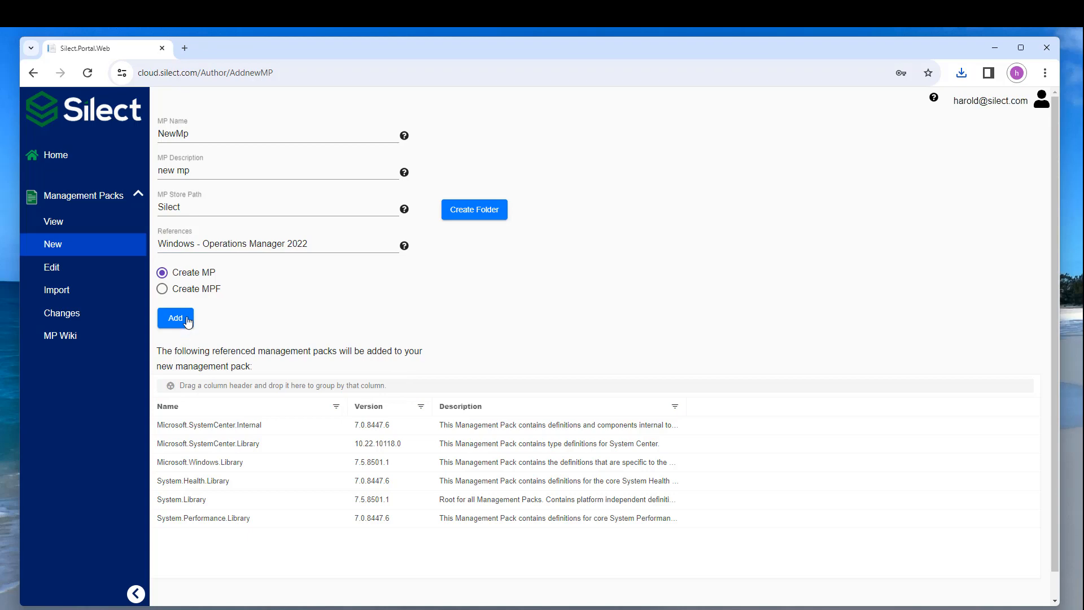
Step: Create the pack from the "DISCOVERY based on existence of a registry KEY" fragment with AppName Portal, CompanyID Silect, RegKeyPath SOFTWARE\Silect and UniqueID regkey
{"action": "left_click", "coordinate": [184, 316]}
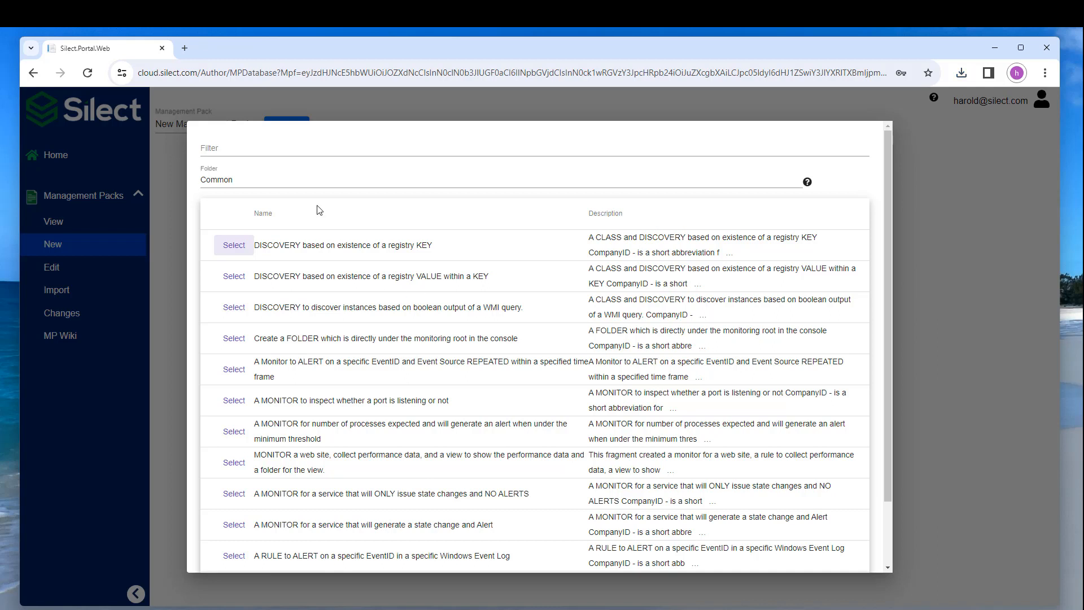
{"action": "left_click", "coordinate": [234, 247]}
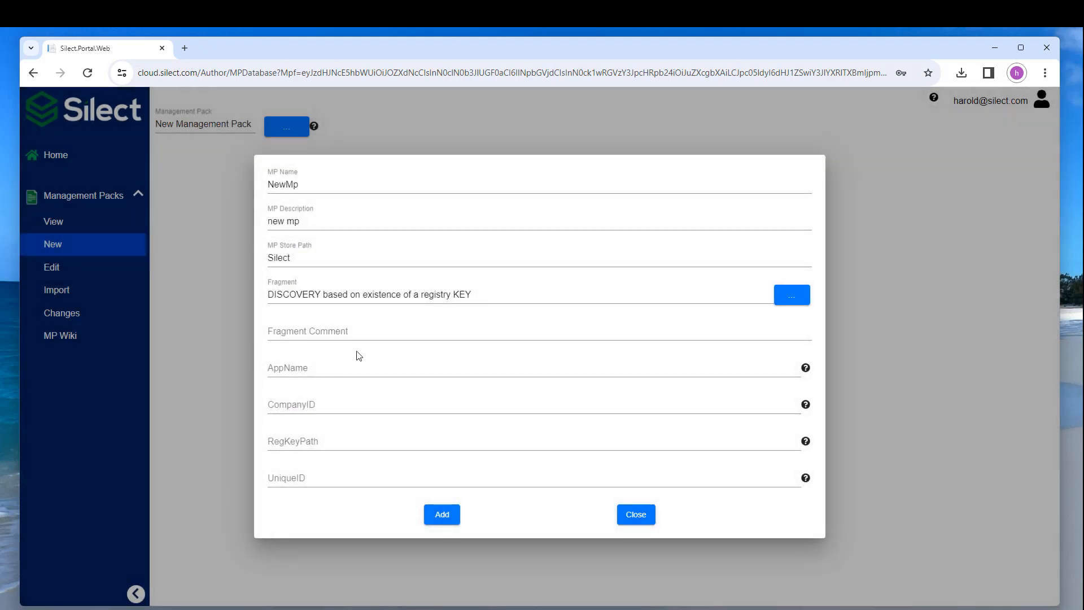
{"action": "left_click", "coordinate": [319, 364]}
{"action": "type", "text": "Portal"}
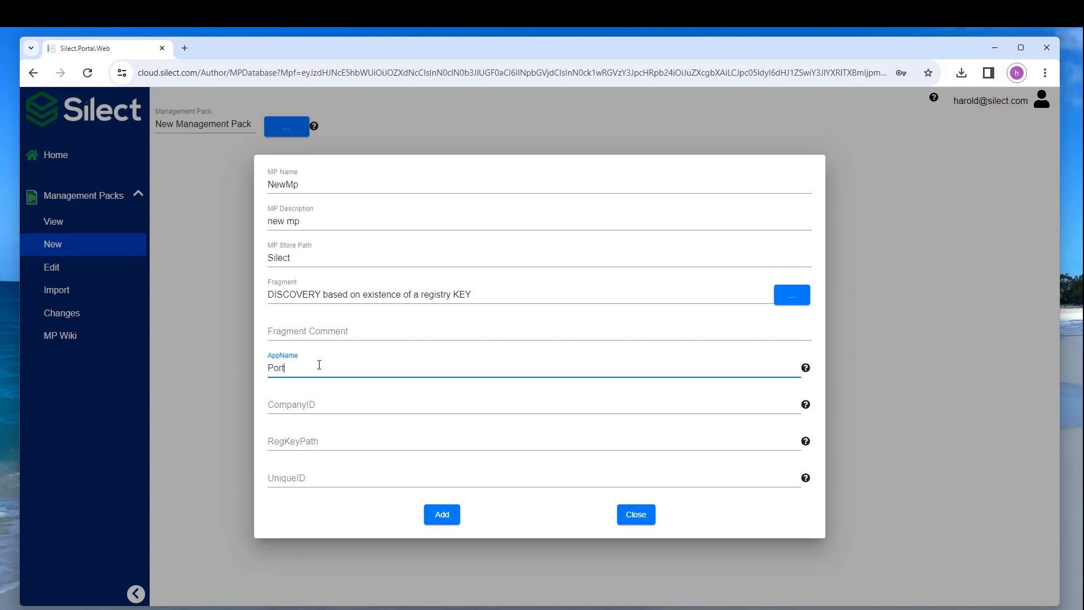
{"action": "key", "text": "Tab"}
{"action": "type", "text": "Silect"}
{"action": "key", "text": "Tab"}
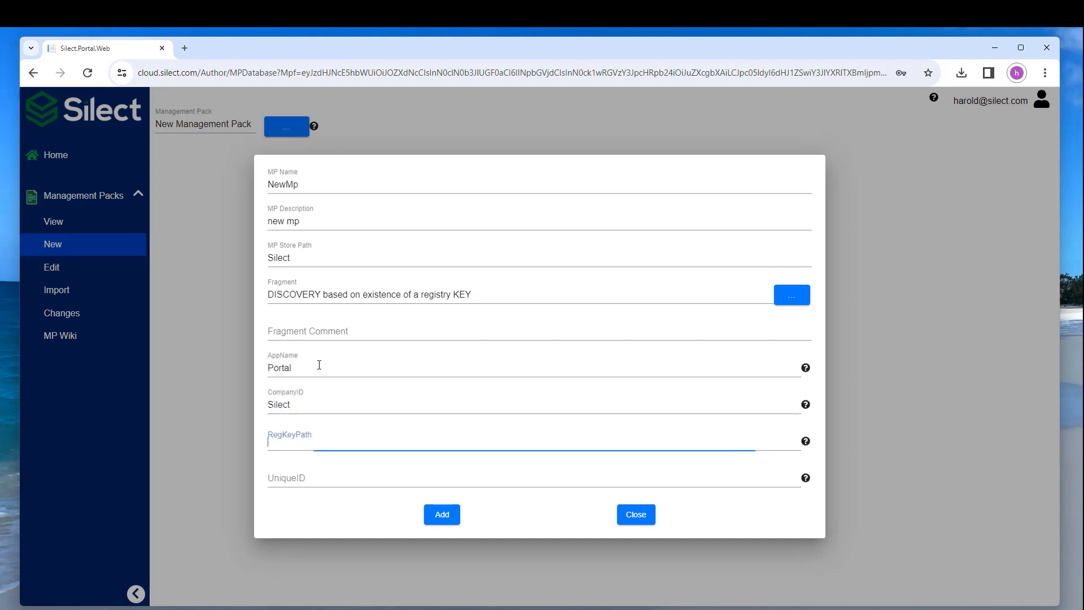
{"action": "type", "text": "SOFTW"}
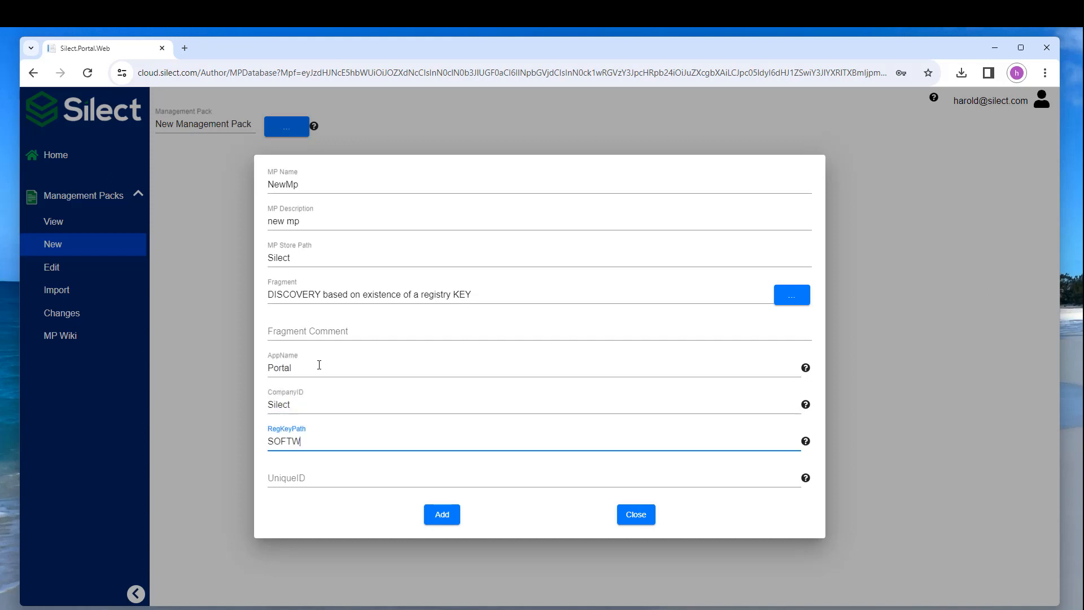
{"action": "type", "text": "ARE\\Silect"}
{"action": "key", "text": "Tab"}
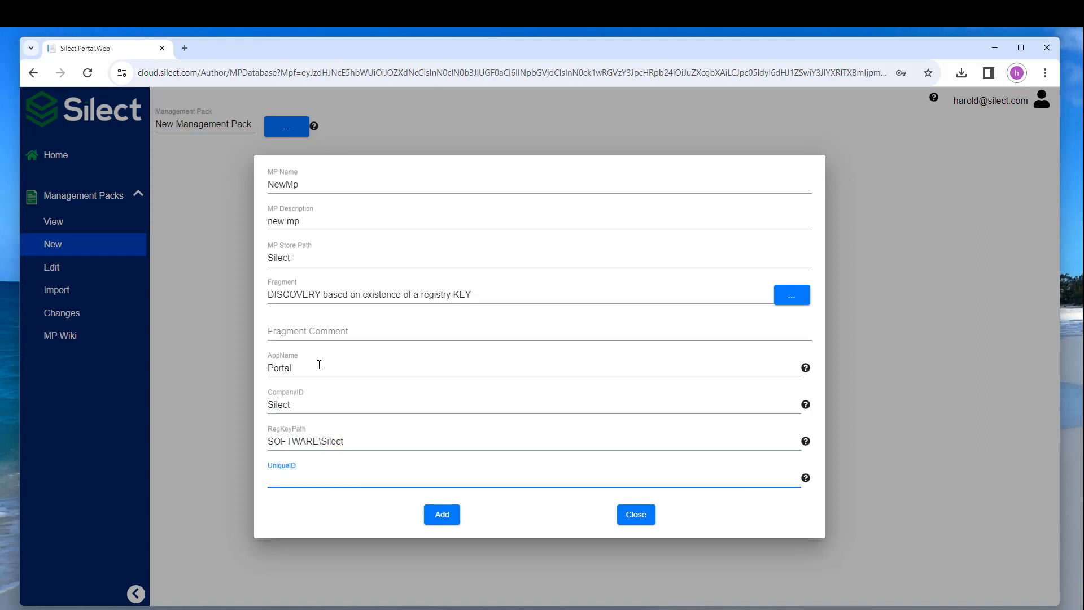
{"action": "type", "text": "regkey"}
{"action": "left_click", "coordinate": [442, 515]}
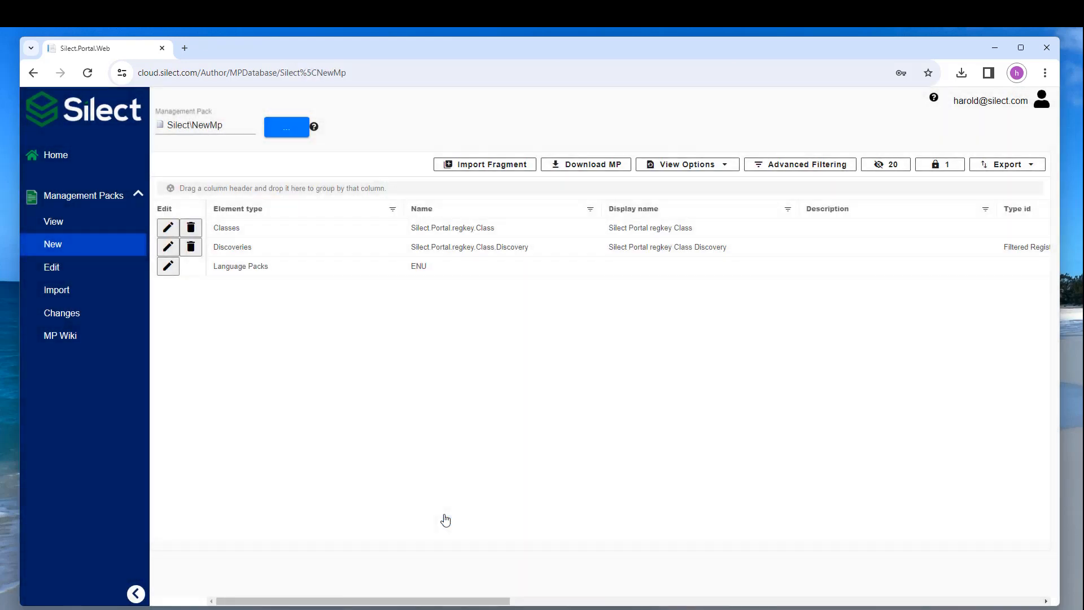
Step: Start importing another fragment into NewMp, filtering by "web" and choosing the Common fragment that monitors a web site with performance data
{"action": "left_click", "coordinate": [500, 165]}
{"action": "left_click", "coordinate": [336, 155]}
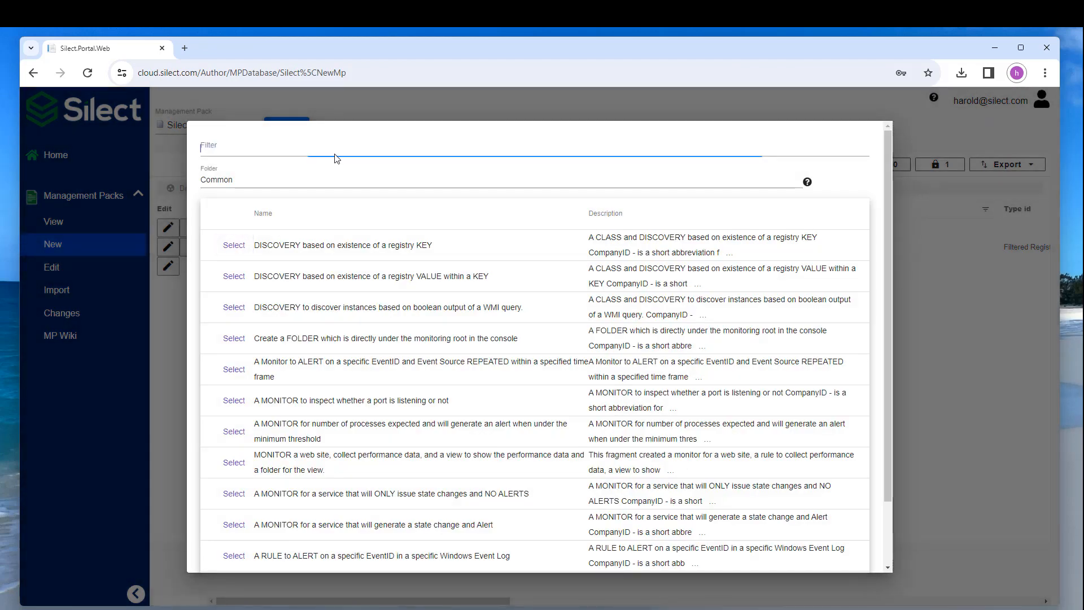
{"action": "type", "text": "web"}
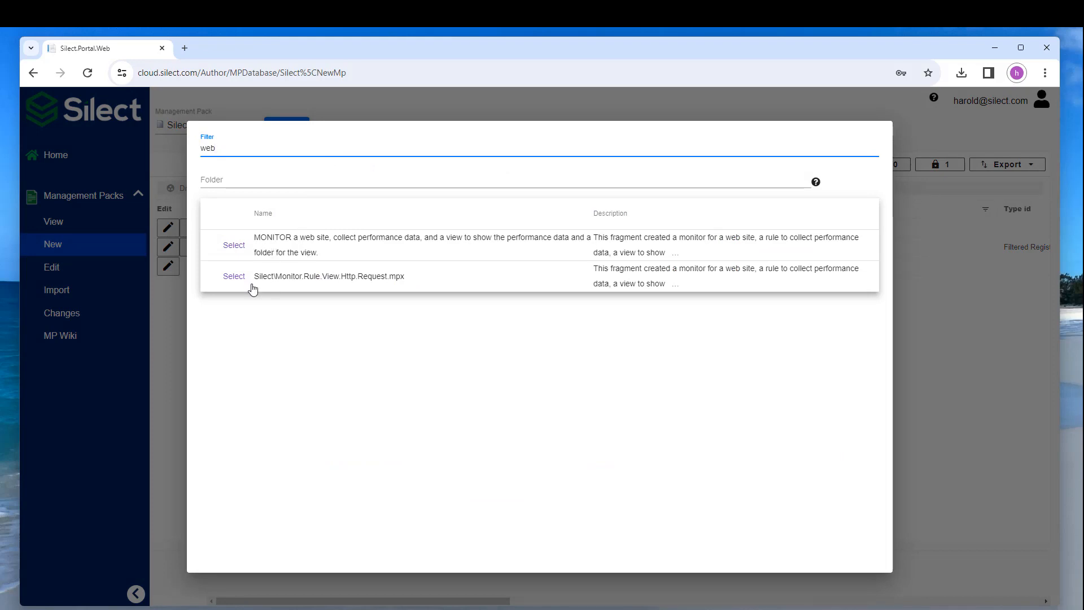
{"action": "left_click", "coordinate": [233, 245]}
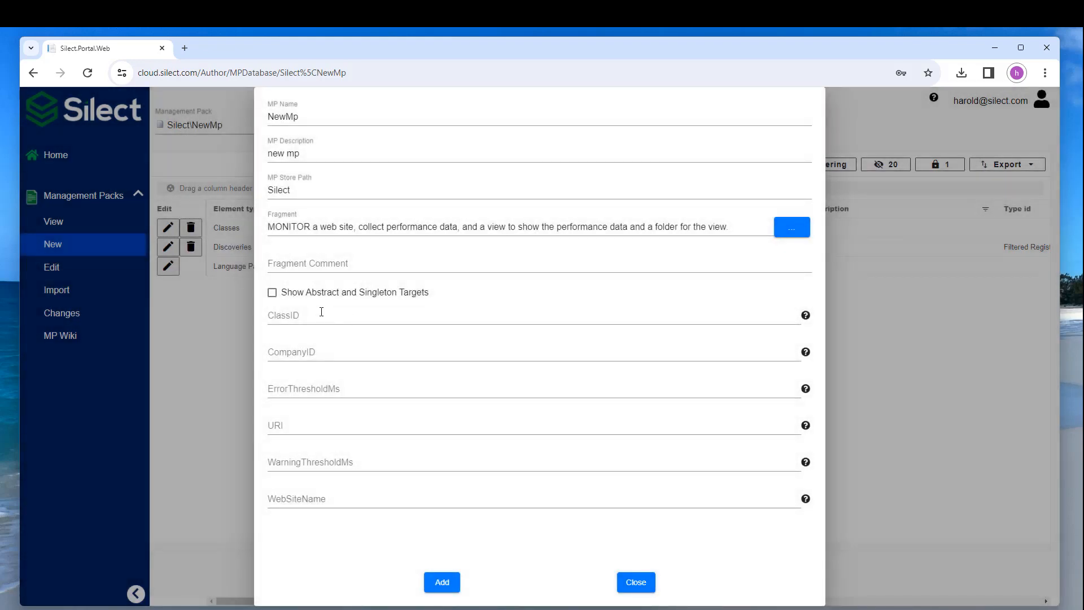
Step: Set the web site fragment's ClassID to Silect.Portal.regkey.Class, CompanyID to Silect and ErrorThresholdMs to 500
{"action": "left_click", "coordinate": [321, 316]}
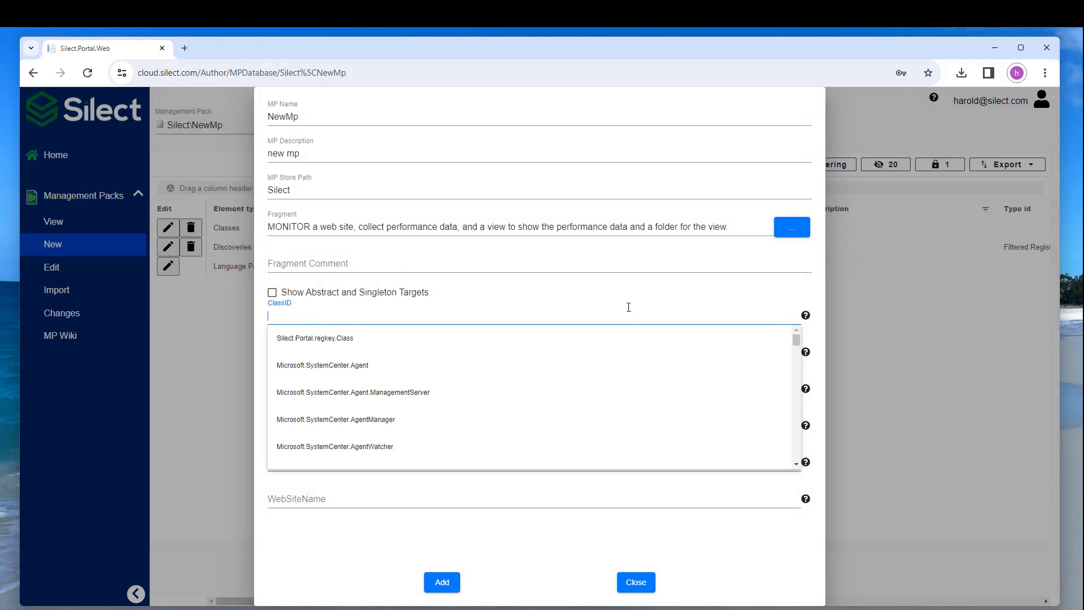
{"action": "left_click", "coordinate": [352, 342]}
{"action": "left_click", "coordinate": [408, 350]}
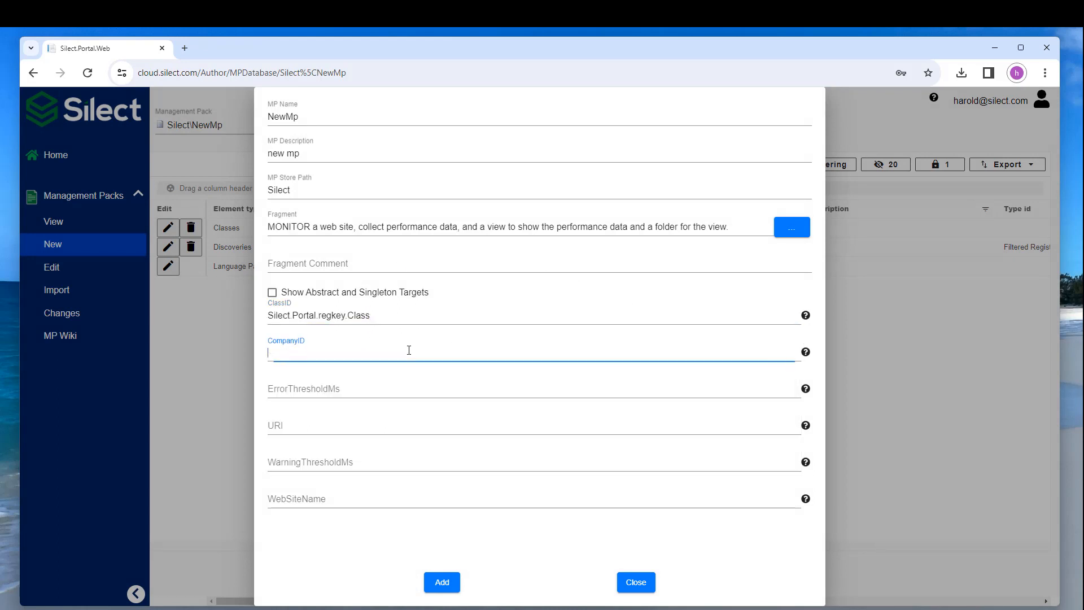
{"action": "type", "text": "Silect"}
{"action": "key", "text": "Tab"}
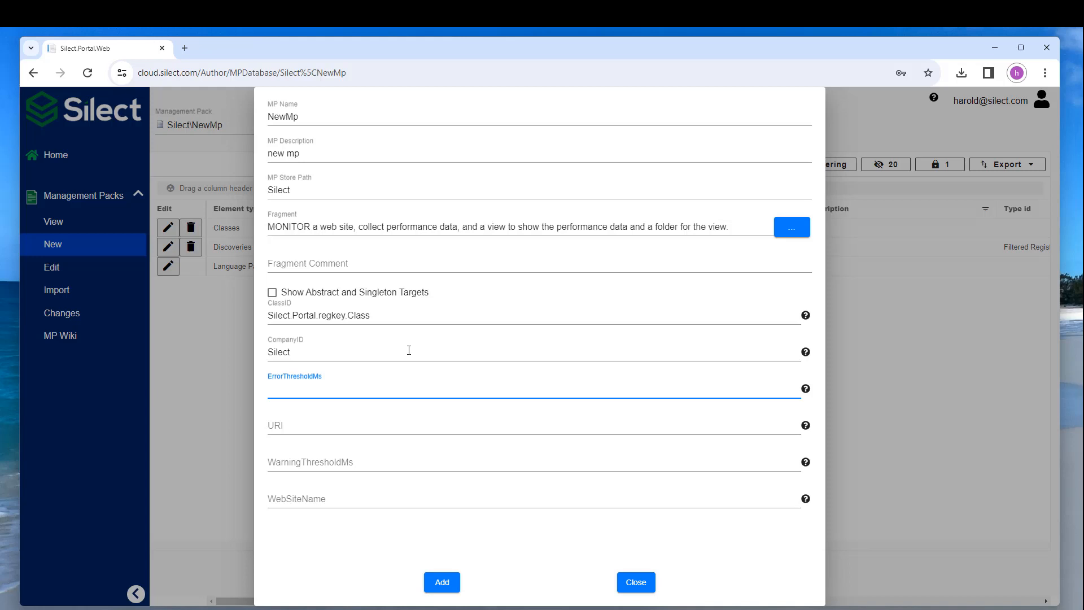
{"action": "type", "text": "500"}
{"action": "key", "text": "Tab"}
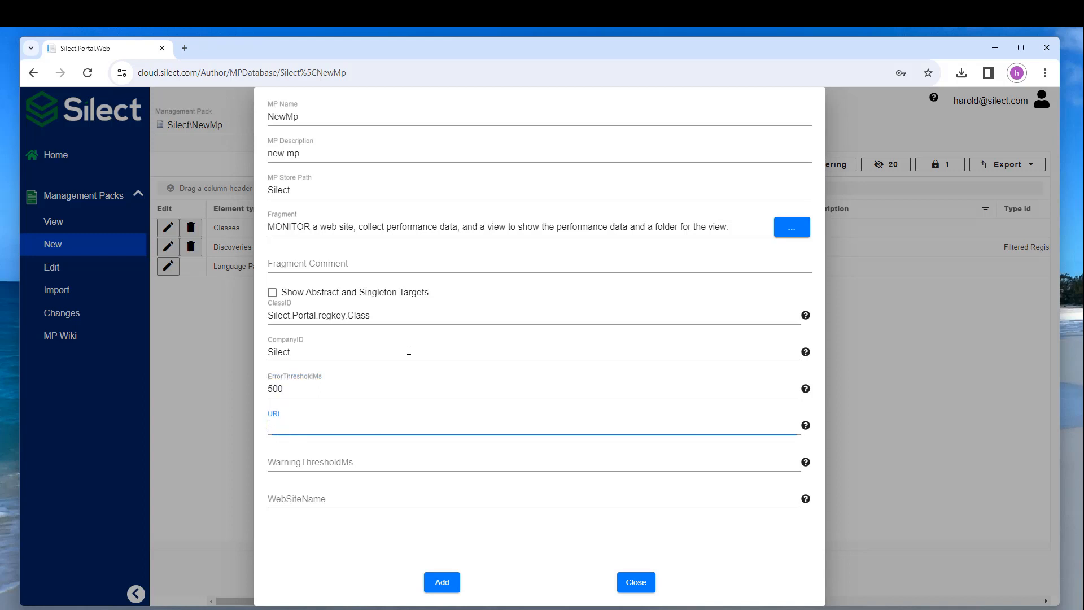
{"action": "type", "text": "https://cloud.silect.com"}
{"action": "key", "text": "BackSpace"}
{"action": "type", "text": "m"}
{"action": "key", "text": "Tab"}
{"action": "type", "text": "250"}
{"action": "key", "text": "Tab"}
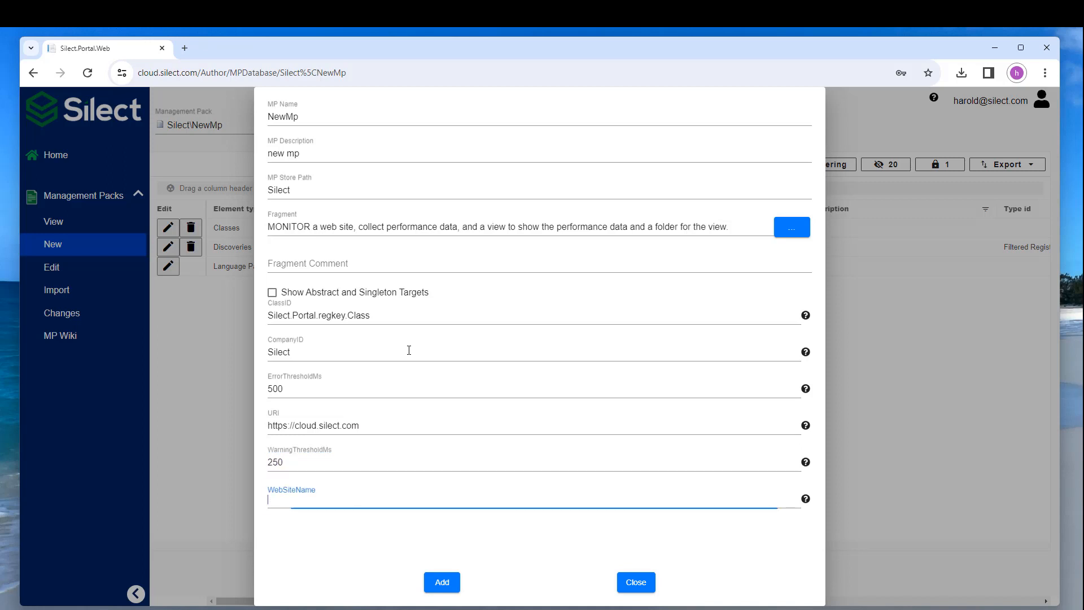
{"action": "type", "text": "Portal"}
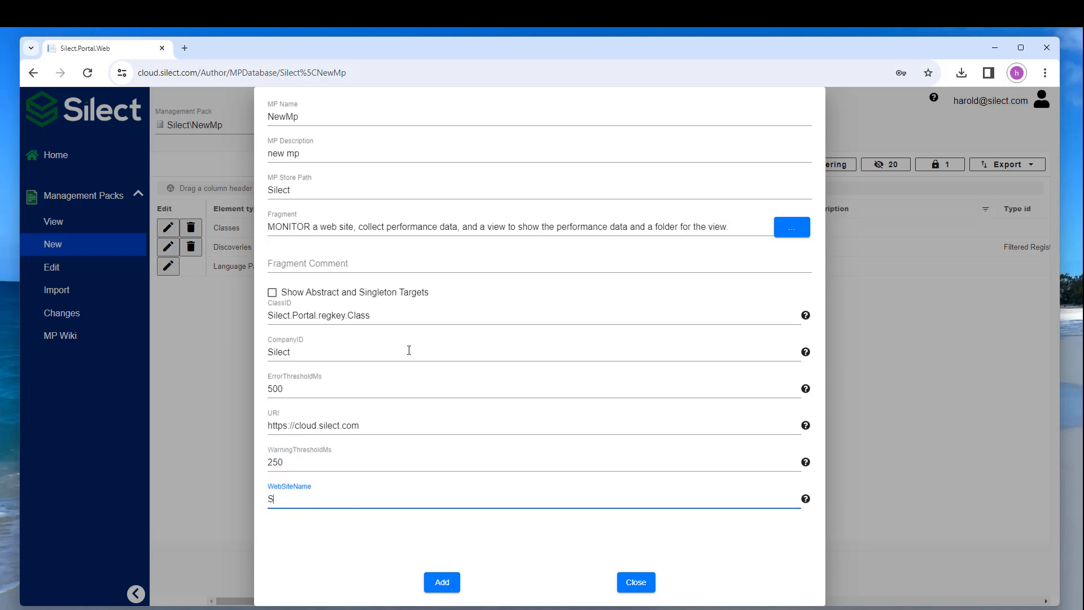
{"action": "type", "text": "MI"}
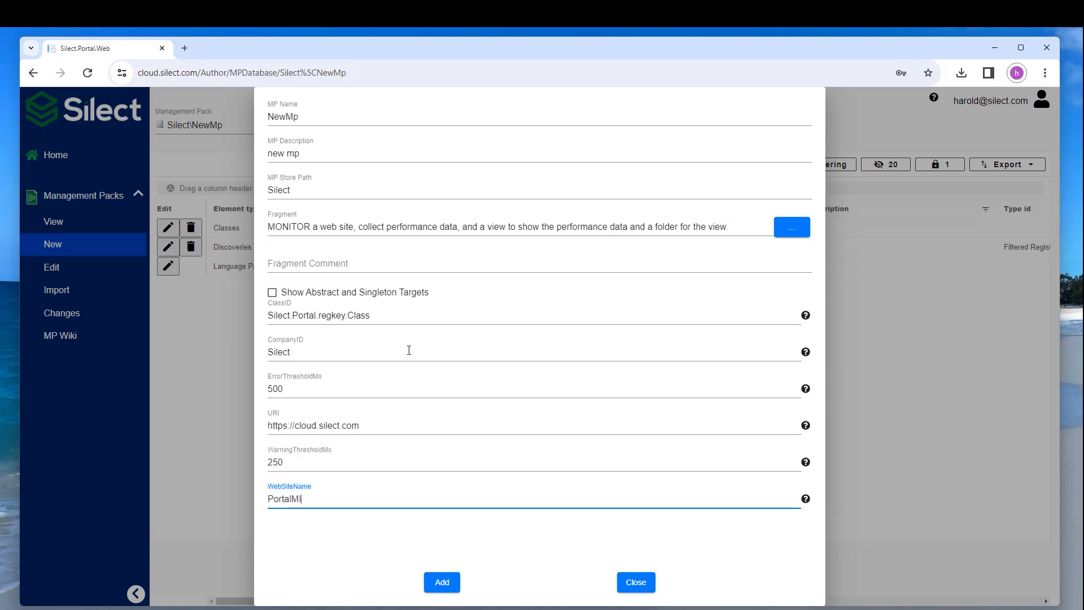
{"action": "left_click", "coordinate": [445, 583]}
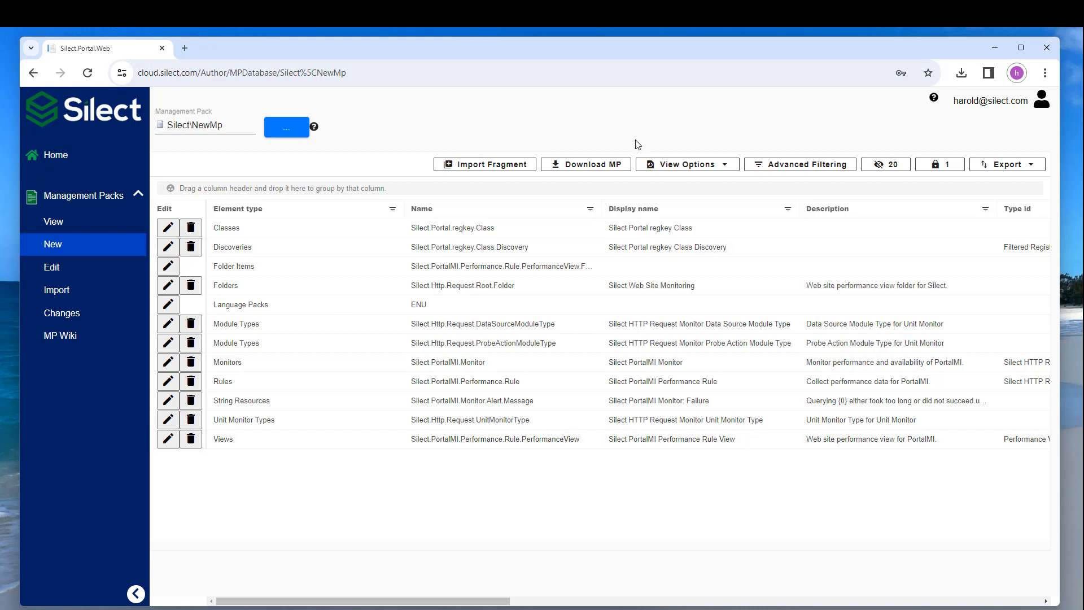
Step: Download the NewMp management pack and open NewMp.xml in Visual Studio Code
{"action": "left_click", "coordinate": [598, 164]}
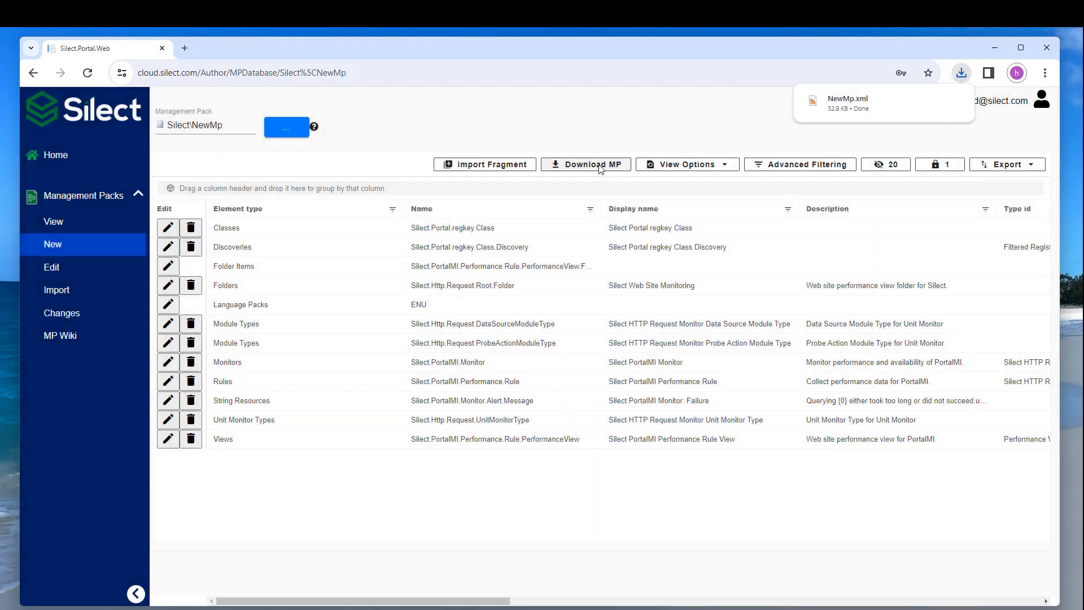
{"action": "left_click", "coordinate": [847, 108]}
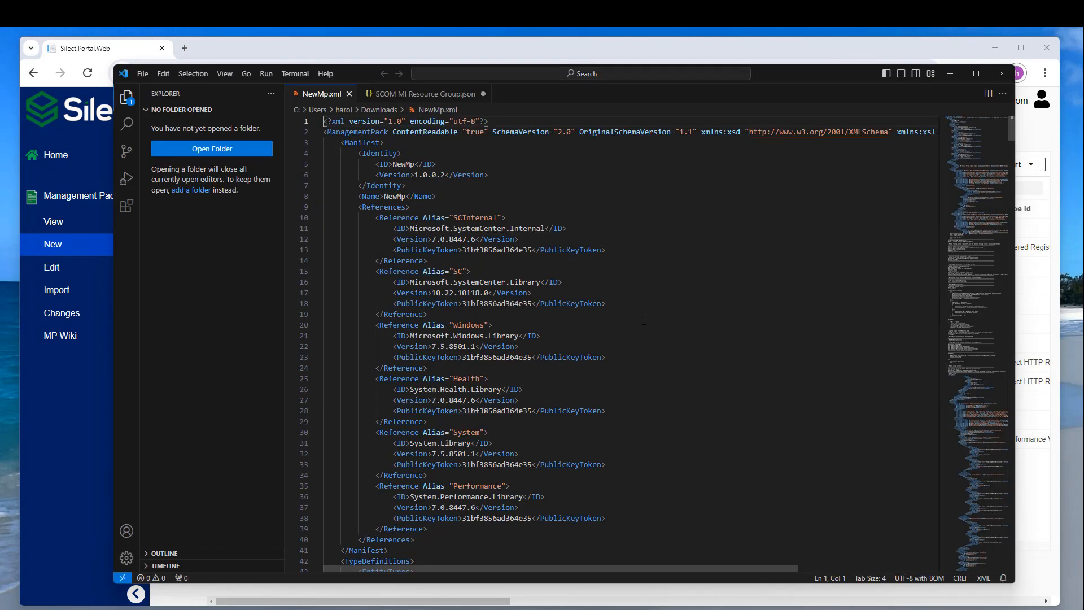
Step: Close the XML file, return to the portal's management pack viewing page and browse the store down to the Silect folder
{"action": "left_click", "coordinate": [1002, 73]}
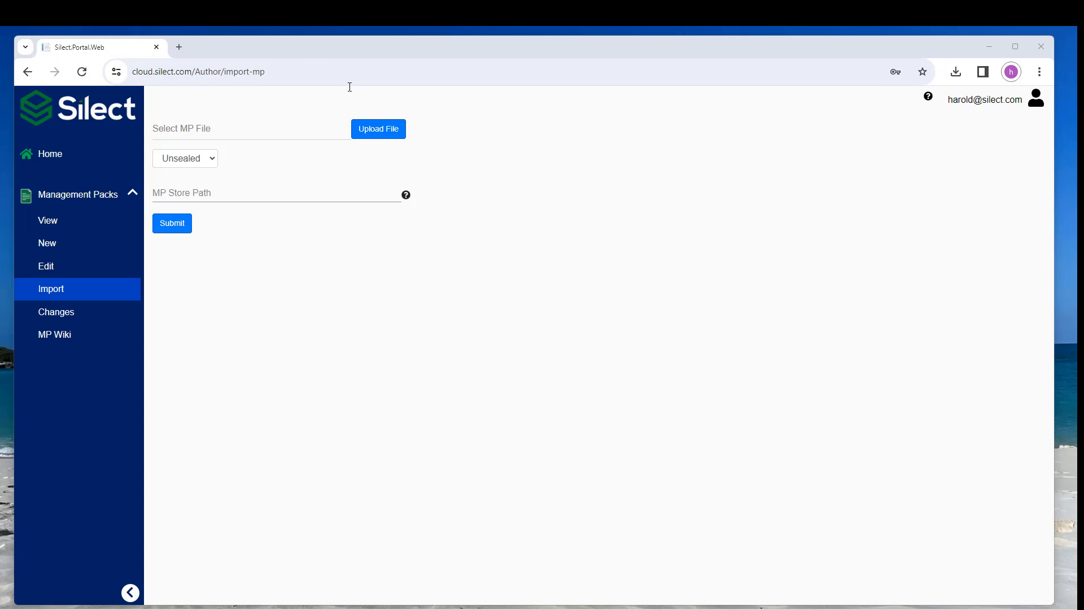
{"action": "left_click", "coordinate": [47, 220]}
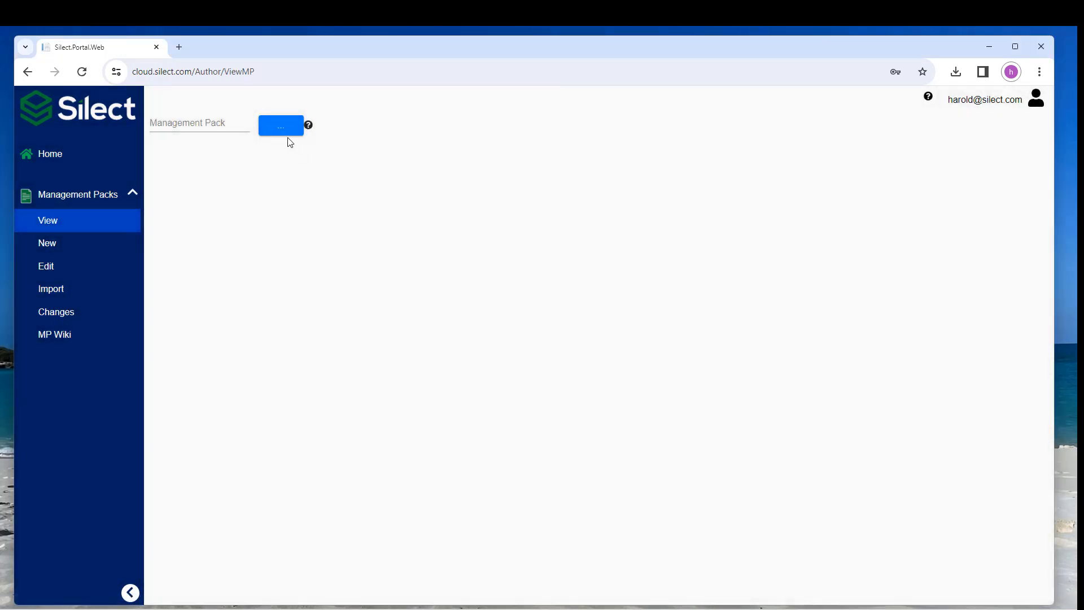
{"action": "left_click", "coordinate": [289, 141]}
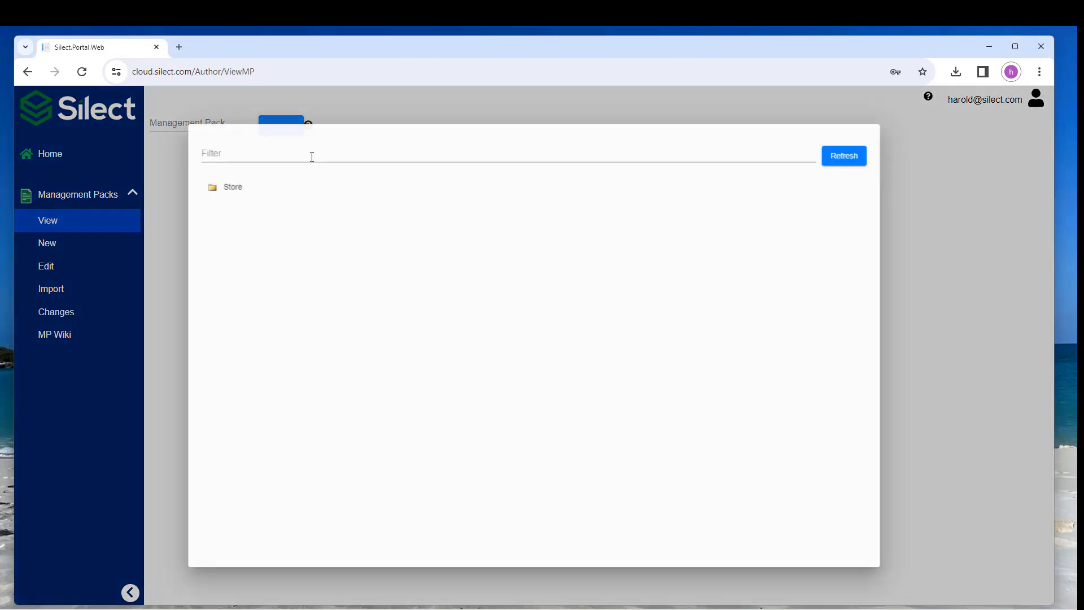
{"action": "left_click", "coordinate": [226, 184]}
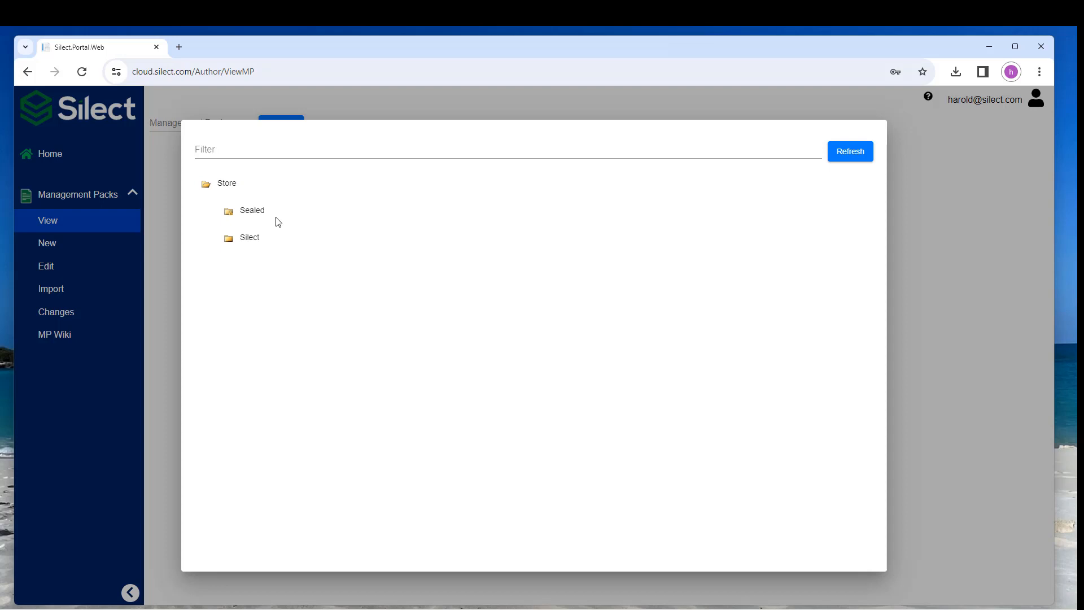
{"action": "left_click", "coordinate": [253, 242]}
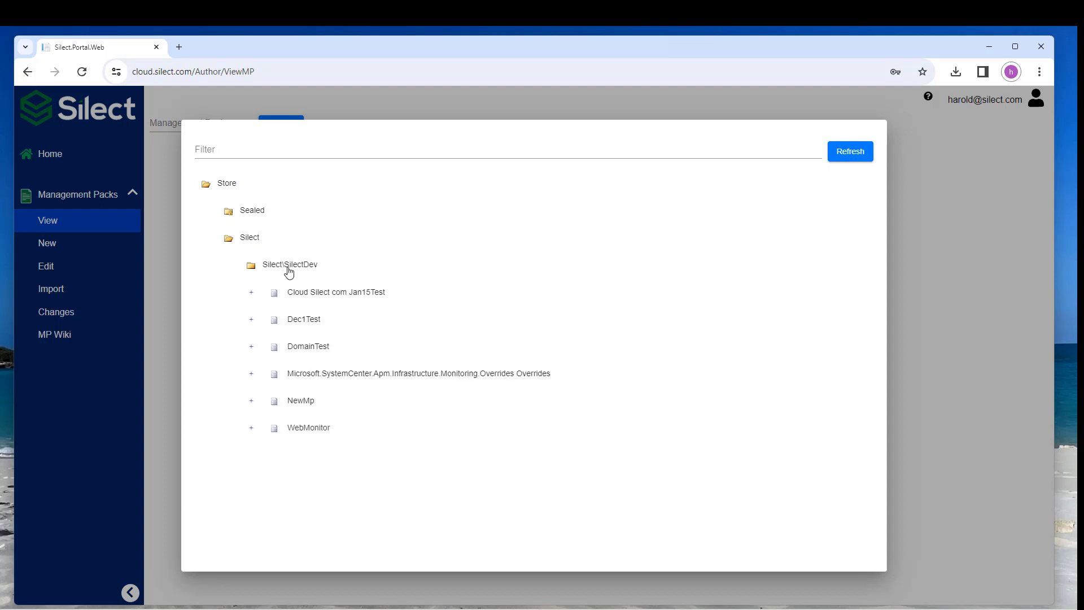
Step: In Silect\SilectDev, list the stored versions of DemoCSV Windows Computer Extended MP and Microsoft.SQLServer.Windows.Monitoring.Overrides Overrides
{"action": "left_click", "coordinate": [274, 346]}
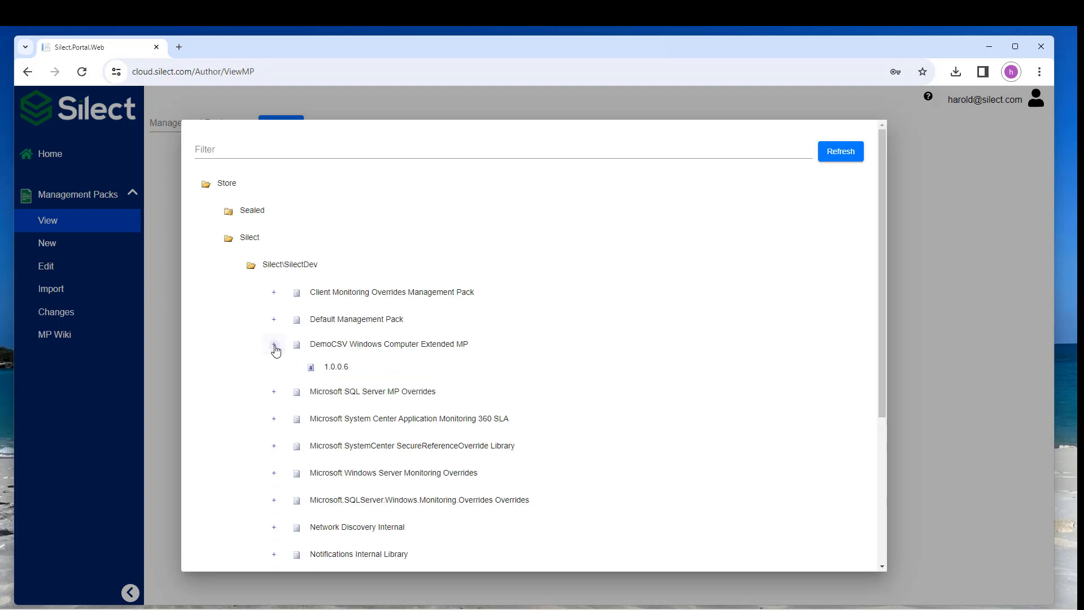
{"action": "left_click", "coordinate": [273, 346]}
{"action": "left_click", "coordinate": [273, 481]}
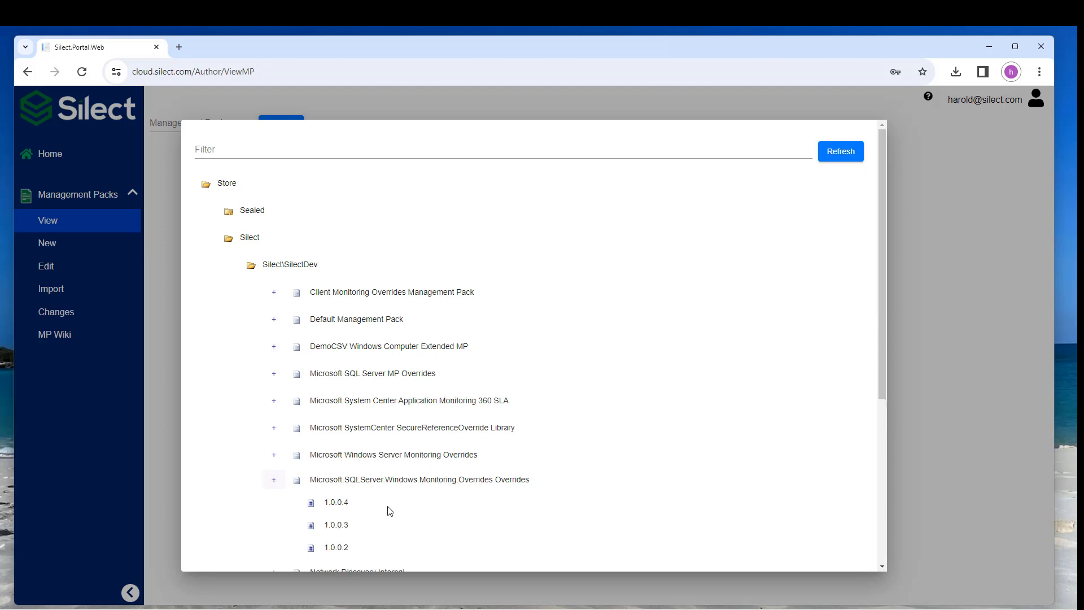
{"action": "scroll", "coordinate": [414, 466], "scroll_direction": "down", "scroll_amount": 1}
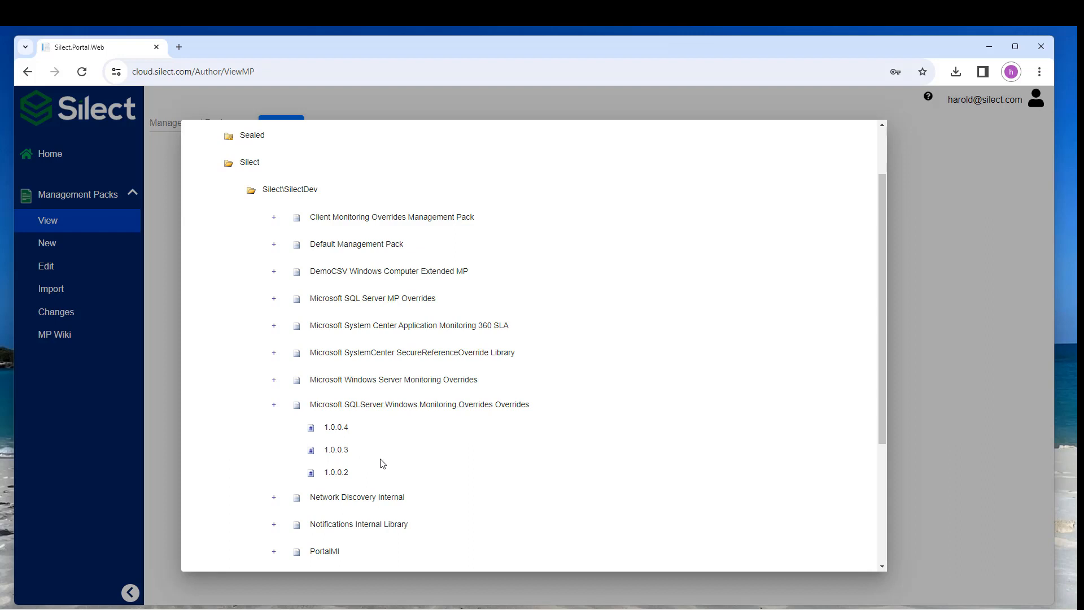
Step: Dismiss the management pack picker without choosing a pack and open the MP Wiki page
{"action": "left_click", "coordinate": [171, 364]}
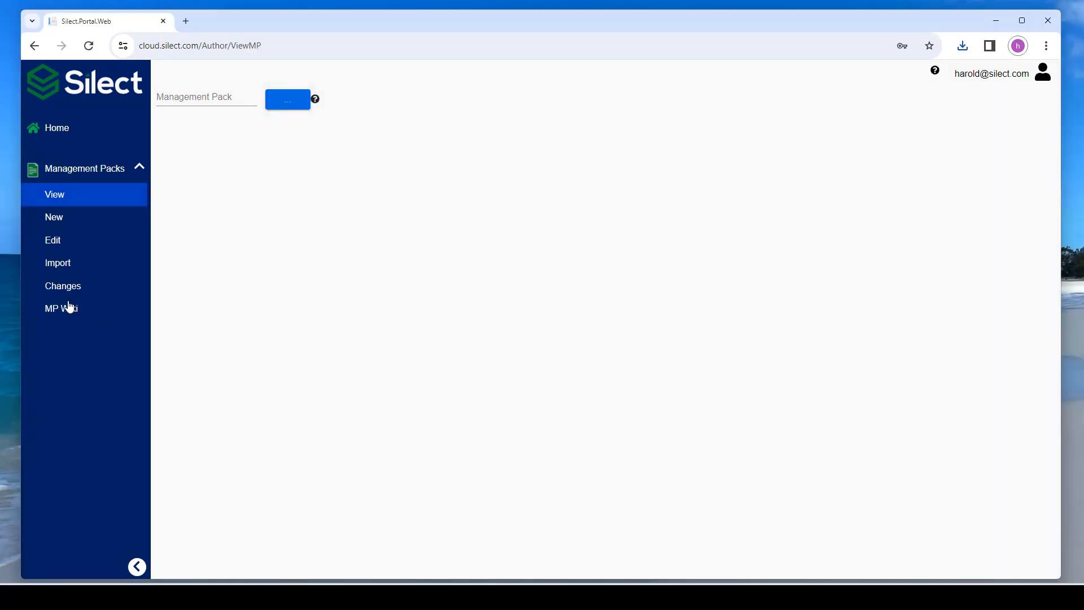
{"action": "left_click", "coordinate": [66, 332]}
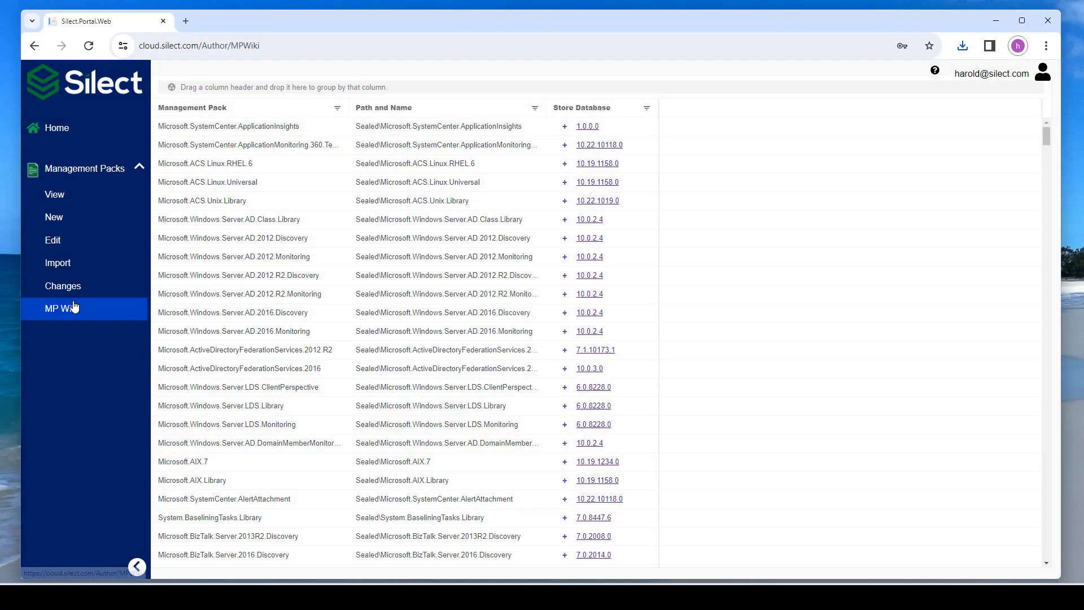